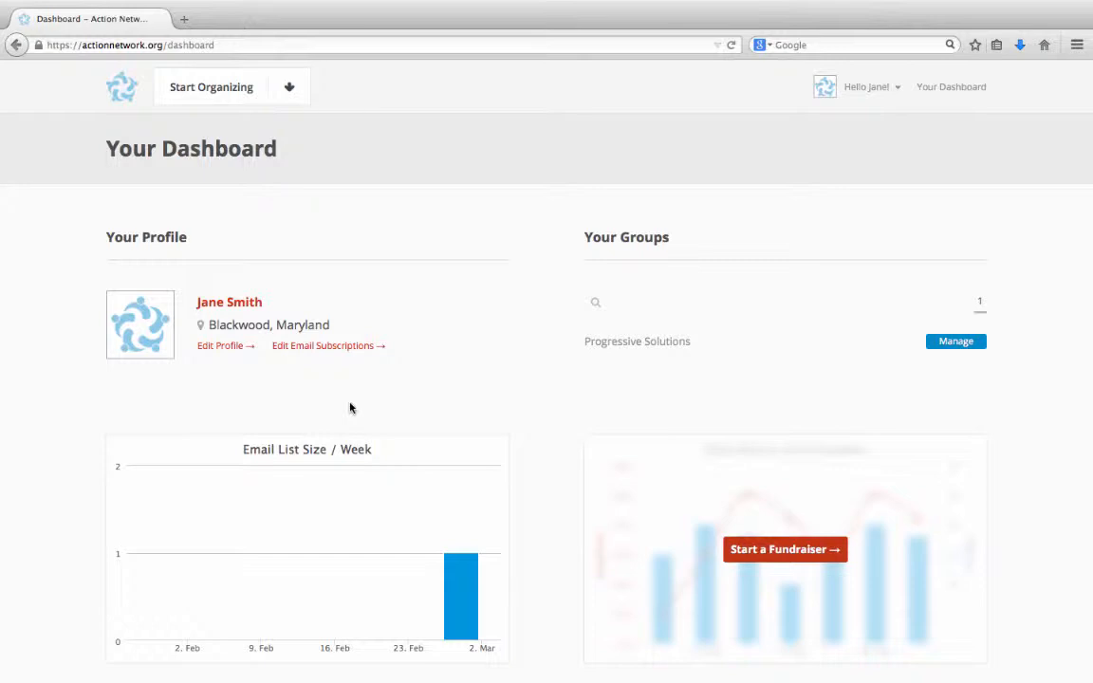
Step: Open the Questions page for the Progressive Solutions group's list
{"action": "left_click", "coordinate": [218, 97]}
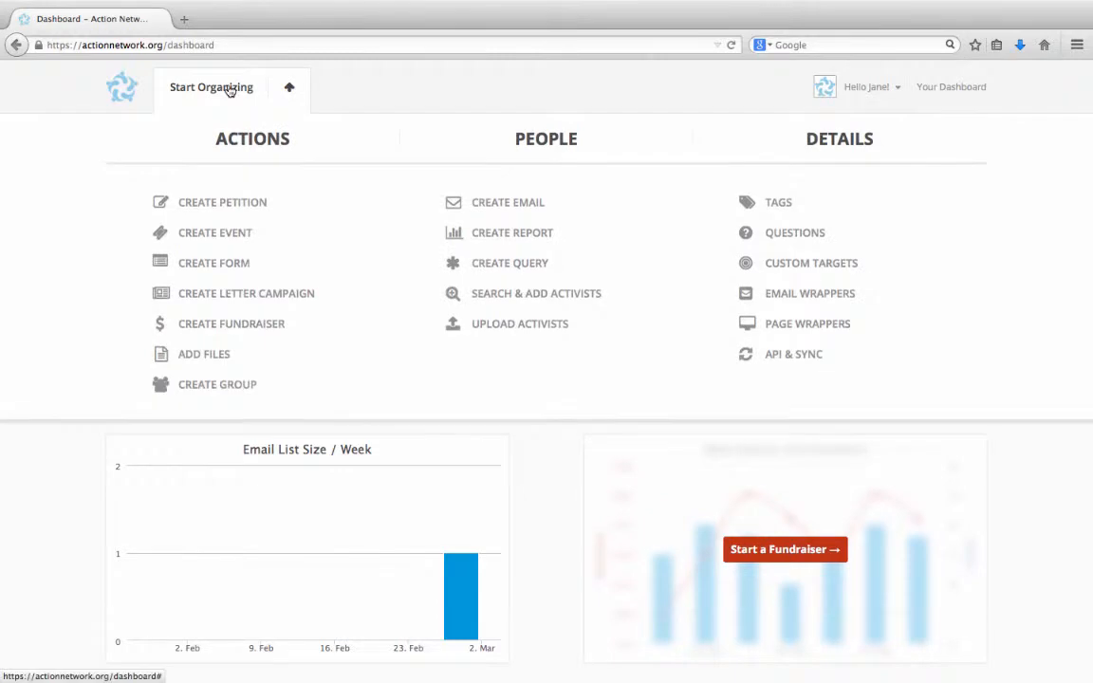
{"action": "left_click", "coordinate": [781, 243]}
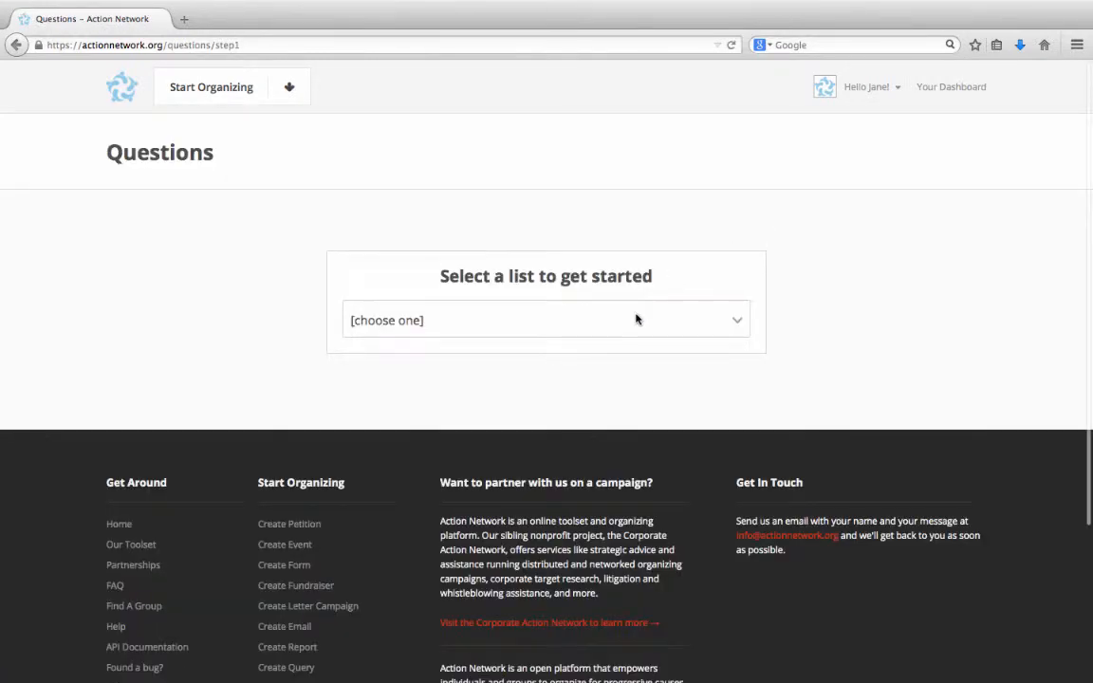
{"action": "left_click", "coordinate": [636, 320]}
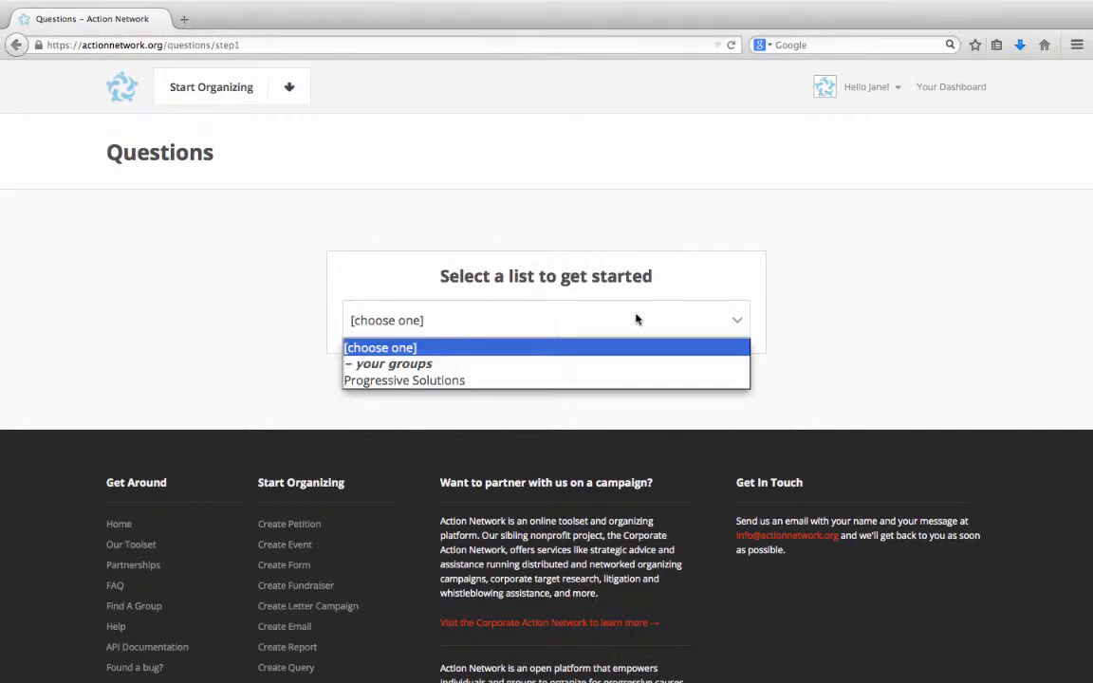
{"action": "left_click", "coordinate": [525, 380]}
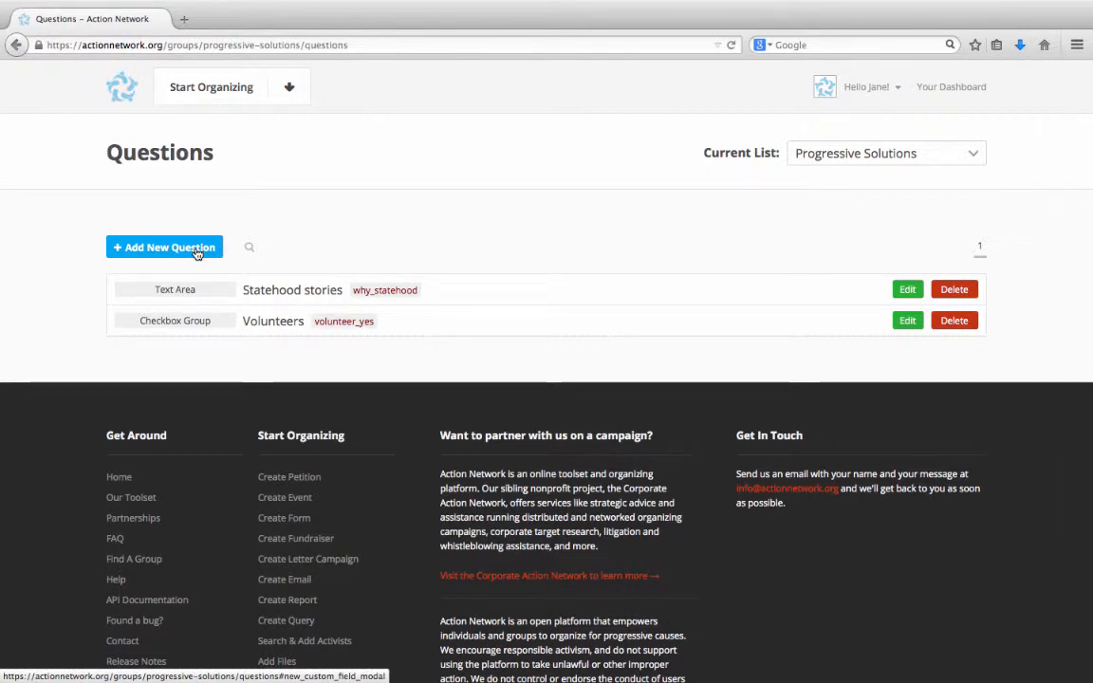
Step: Start a new Text Field question with the administrative title "Address" and the name "address"
{"action": "left_click", "coordinate": [198, 251]}
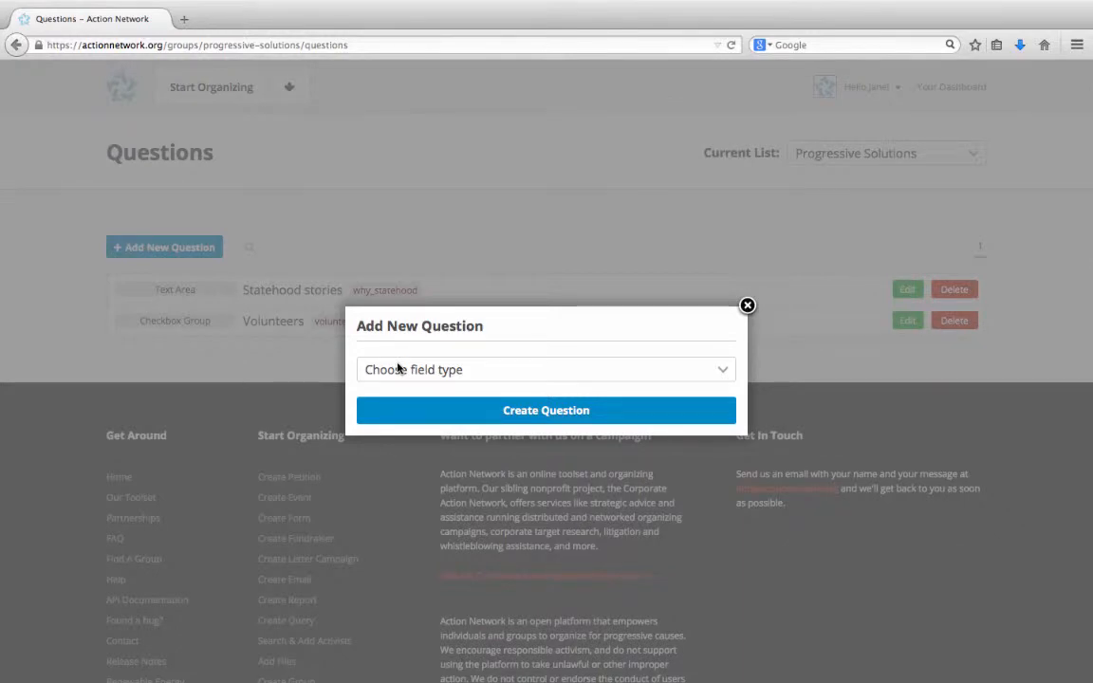
{"action": "left_click", "coordinate": [399, 369]}
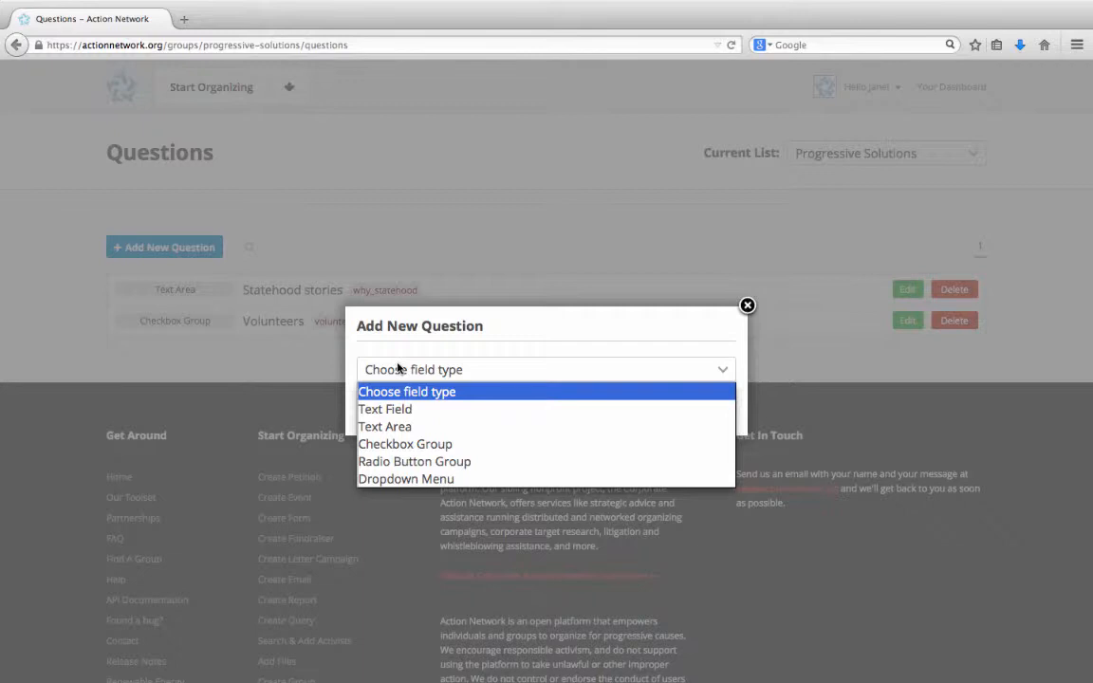
{"action": "left_click", "coordinate": [394, 409]}
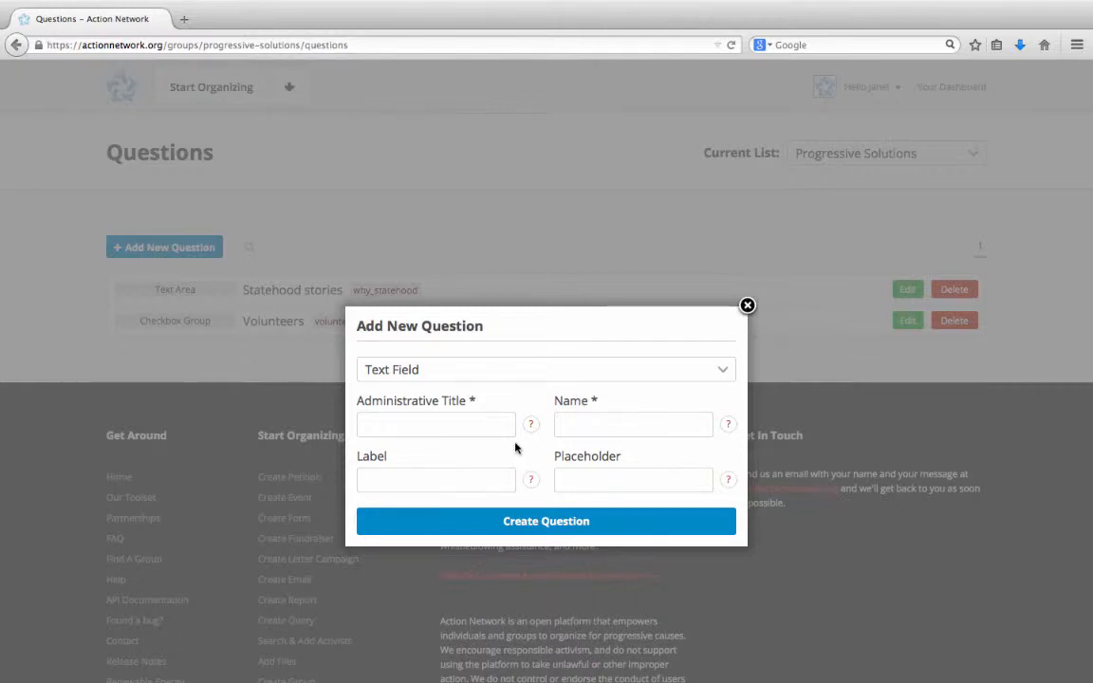
{"action": "left_click", "coordinate": [496, 423]}
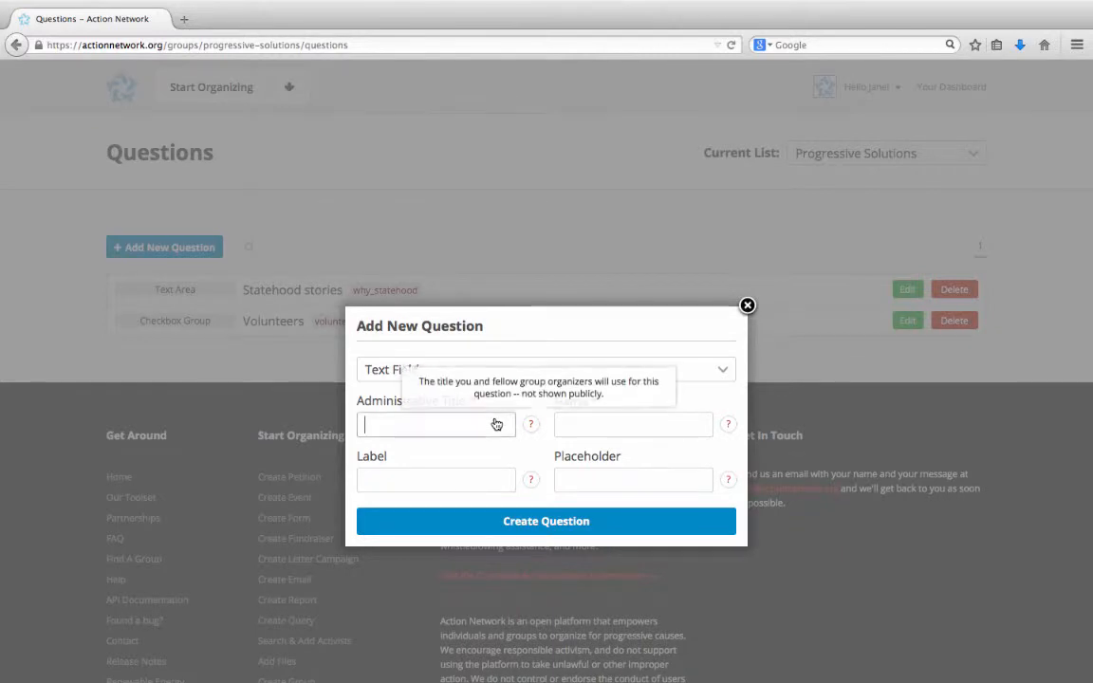
{"action": "type", "text": "Address"}
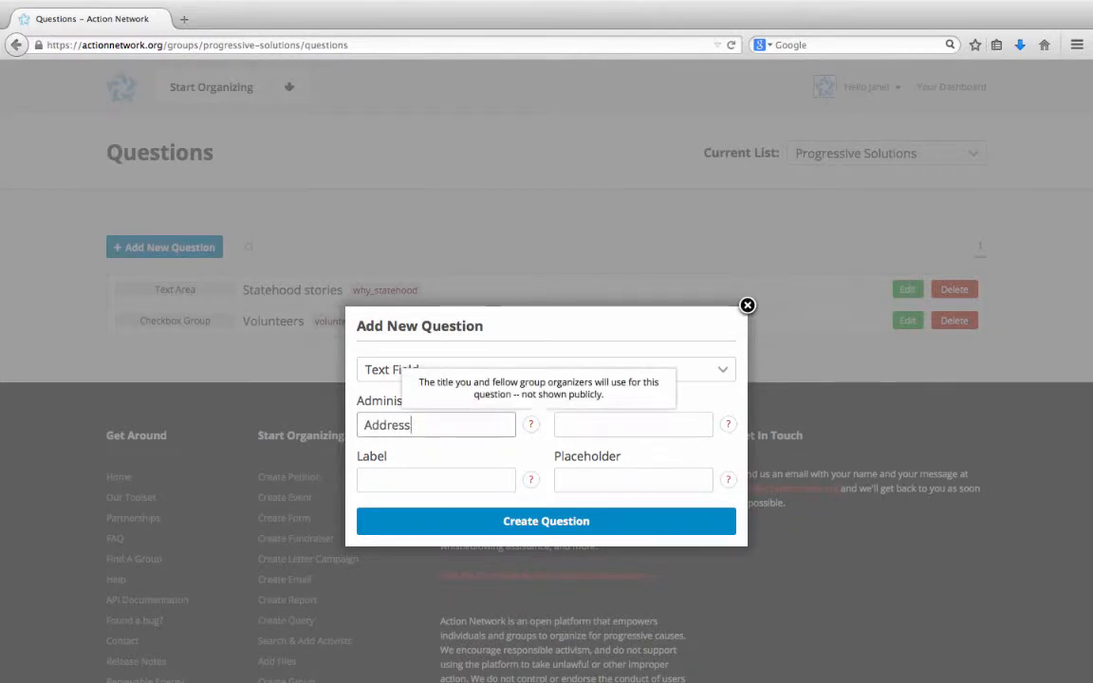
{"action": "key", "text": "Tab"}
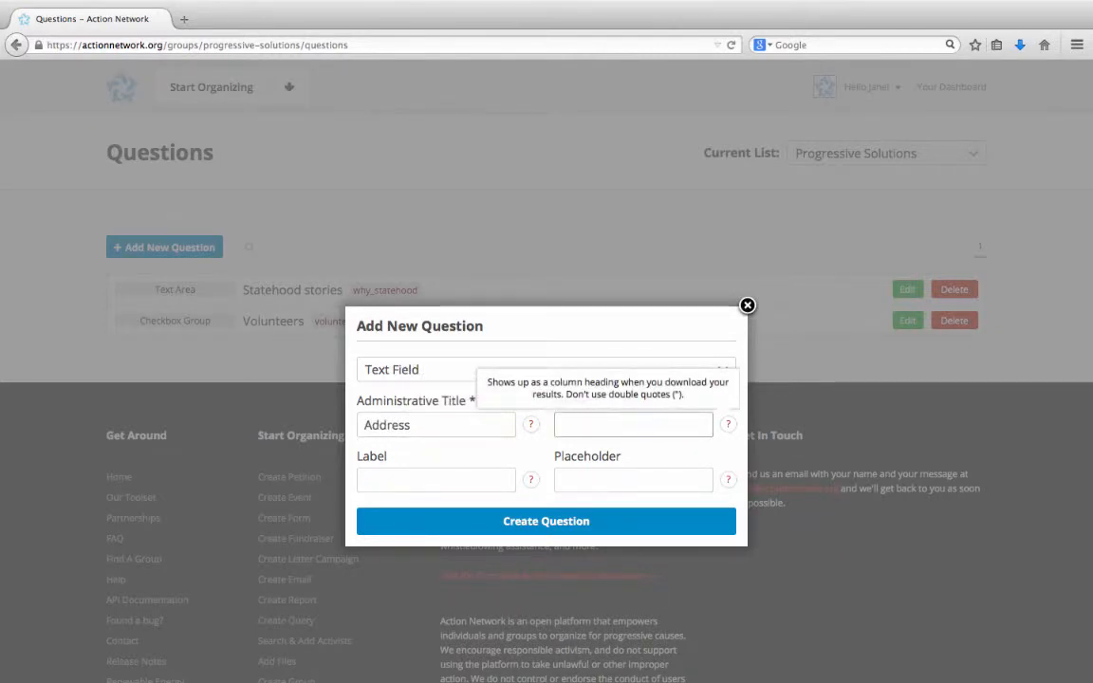
{"action": "type", "text": "address"}
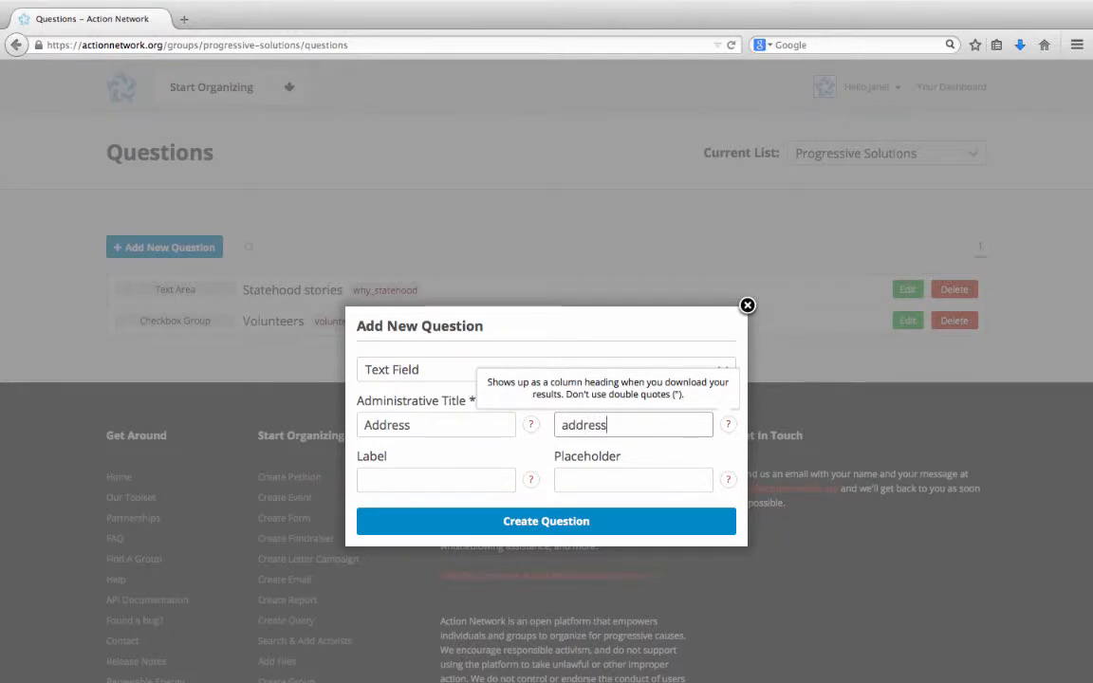
{"action": "key", "text": "Tab"}
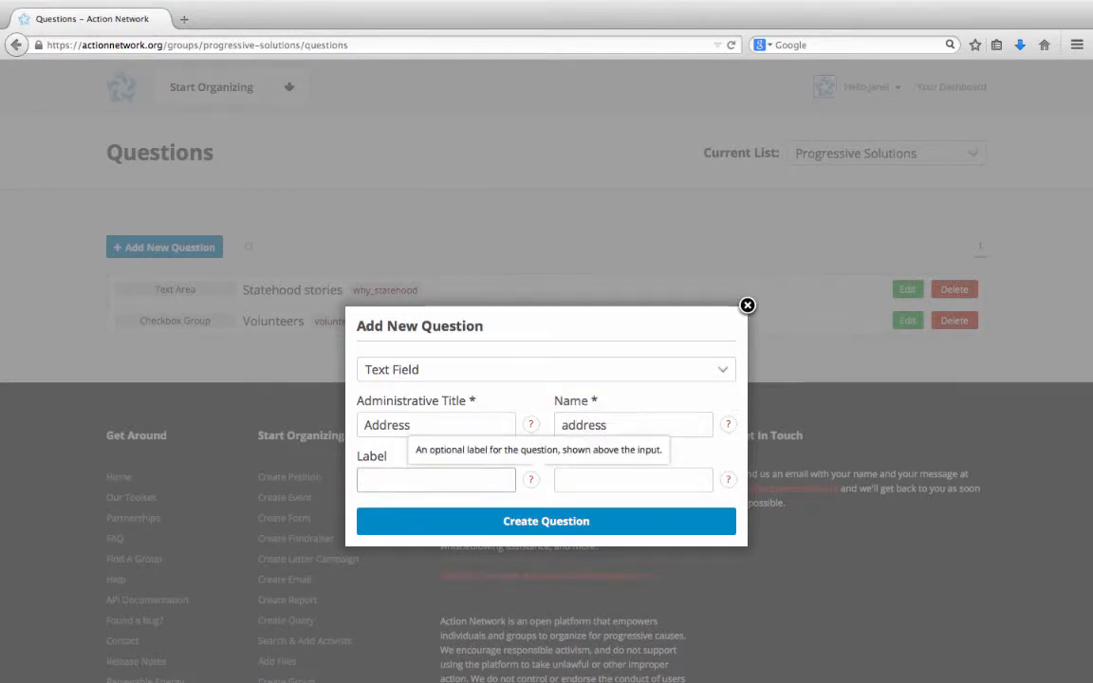
Step: Set the label to "Street Address", enter a sample street address as the placeholder, and create the question
{"action": "type", "text": "Stre"}
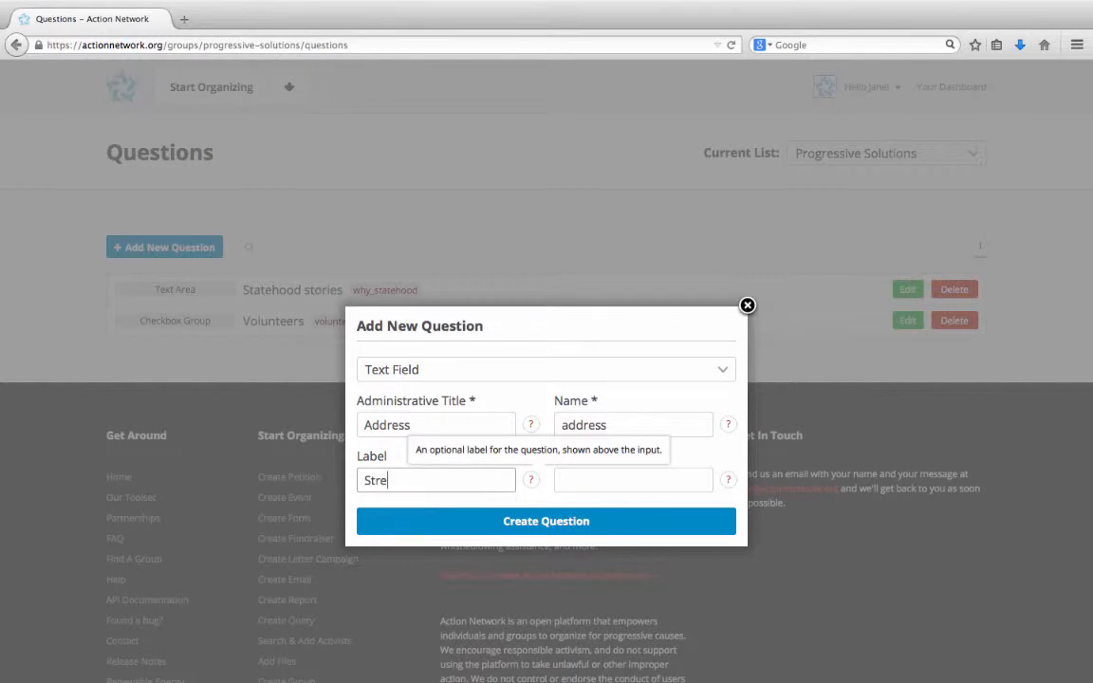
{"action": "type", "text": "et Address"}
{"action": "key", "text": "Tab"}
{"action": "type", "text": "123 main"}
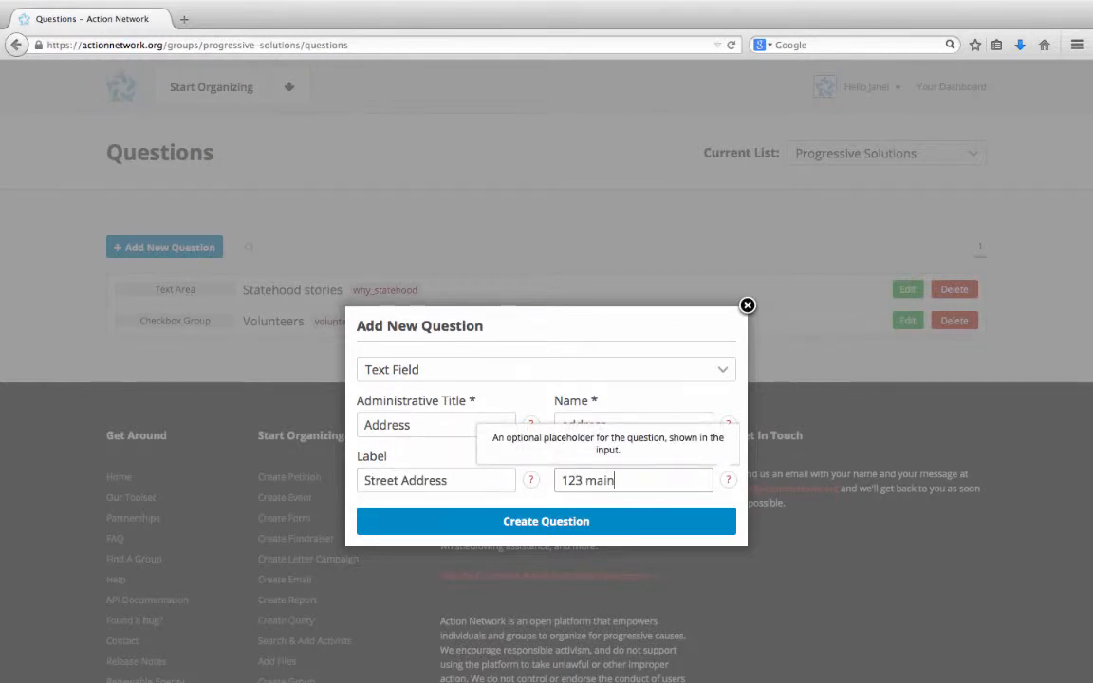
{"action": "key", "text": "BackSpace"}
{"action": "key", "text": "BackSpace"}
{"action": "key", "text": "BackSpace"}
{"action": "key", "text": "BackSpace"}
{"action": "type", "text": "Main Street"}
{"action": "left_click", "coordinate": [515, 517]}
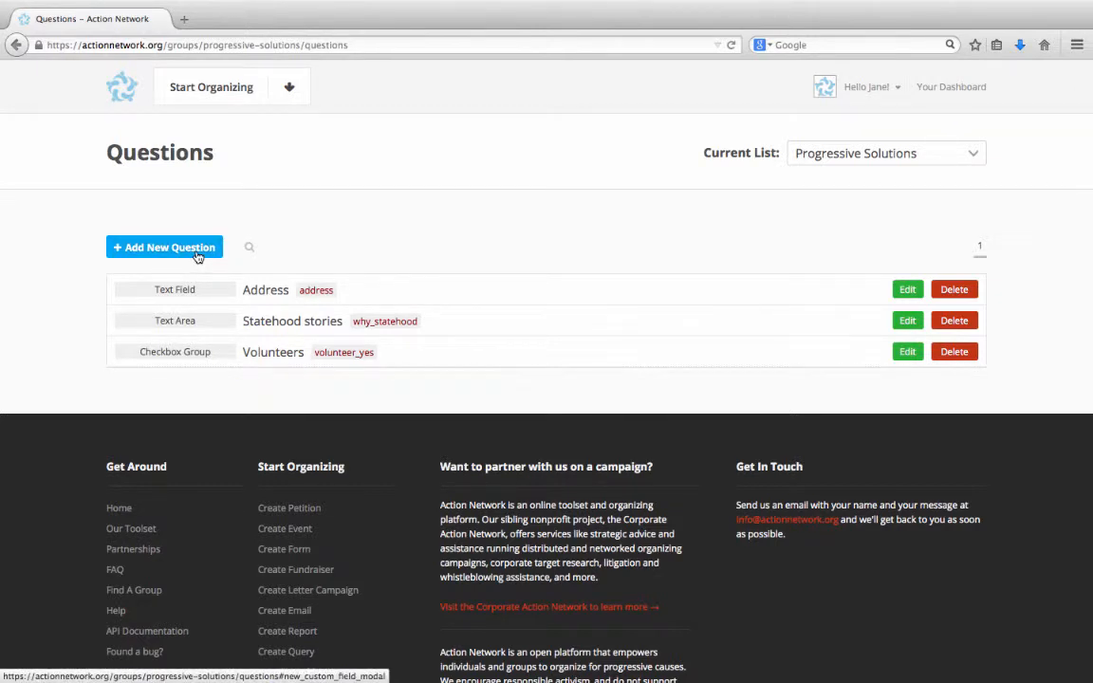
Step: Start a new Checkbox Group question and add a second checkbox option to it
{"action": "left_click", "coordinate": [196, 253]}
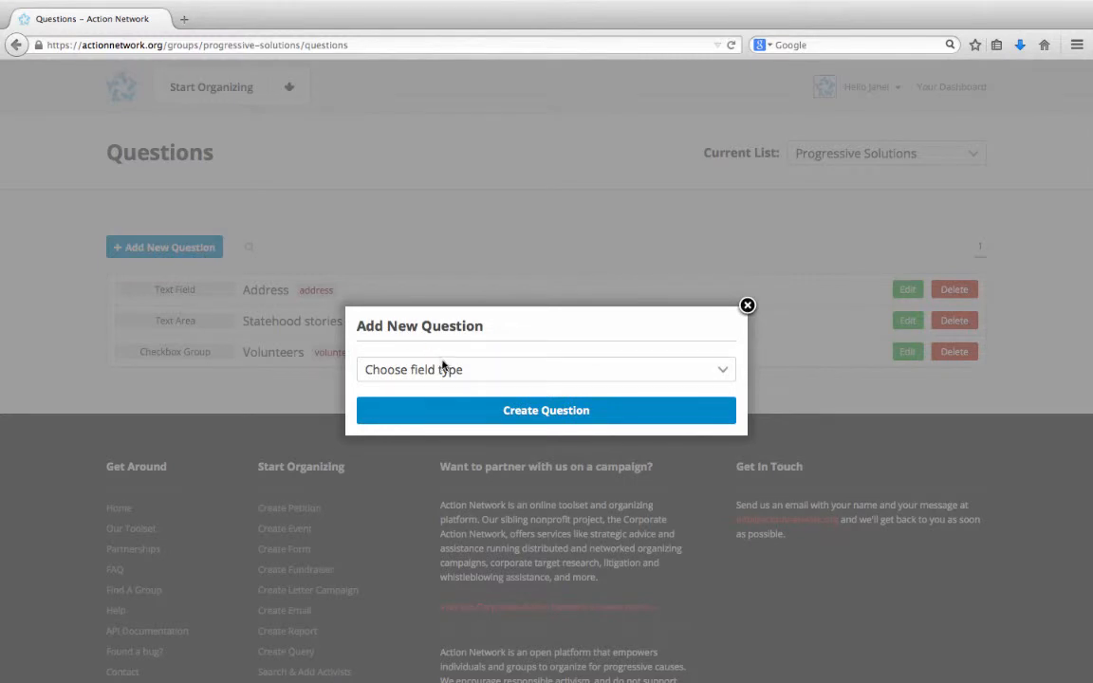
{"action": "left_click", "coordinate": [444, 369]}
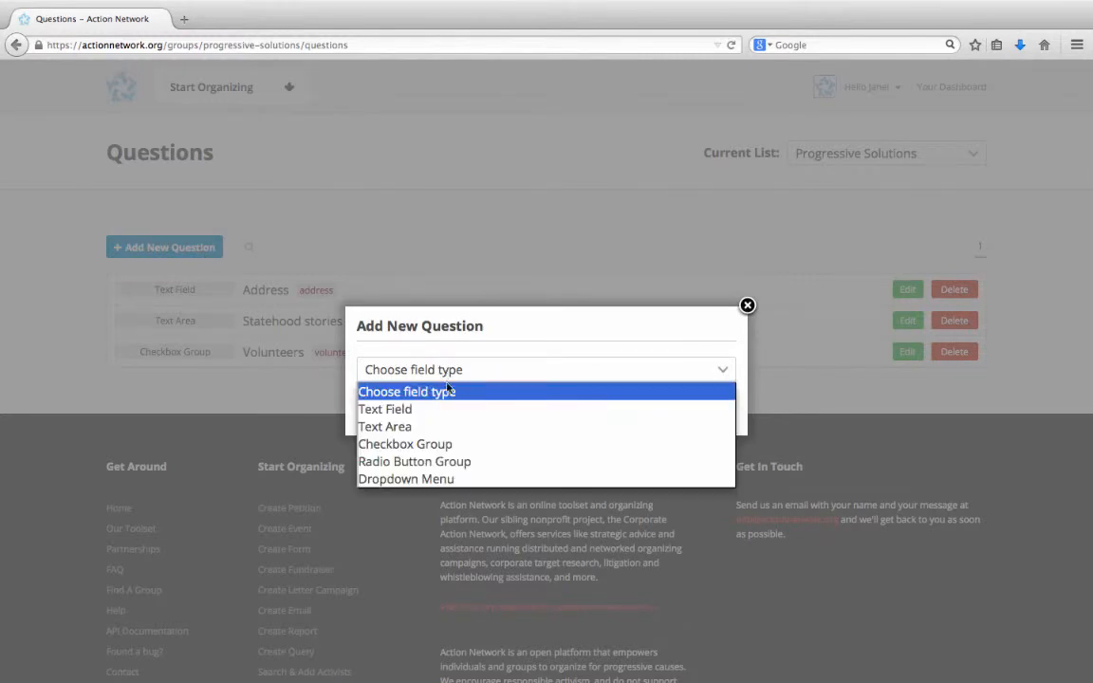
{"action": "left_click", "coordinate": [491, 446]}
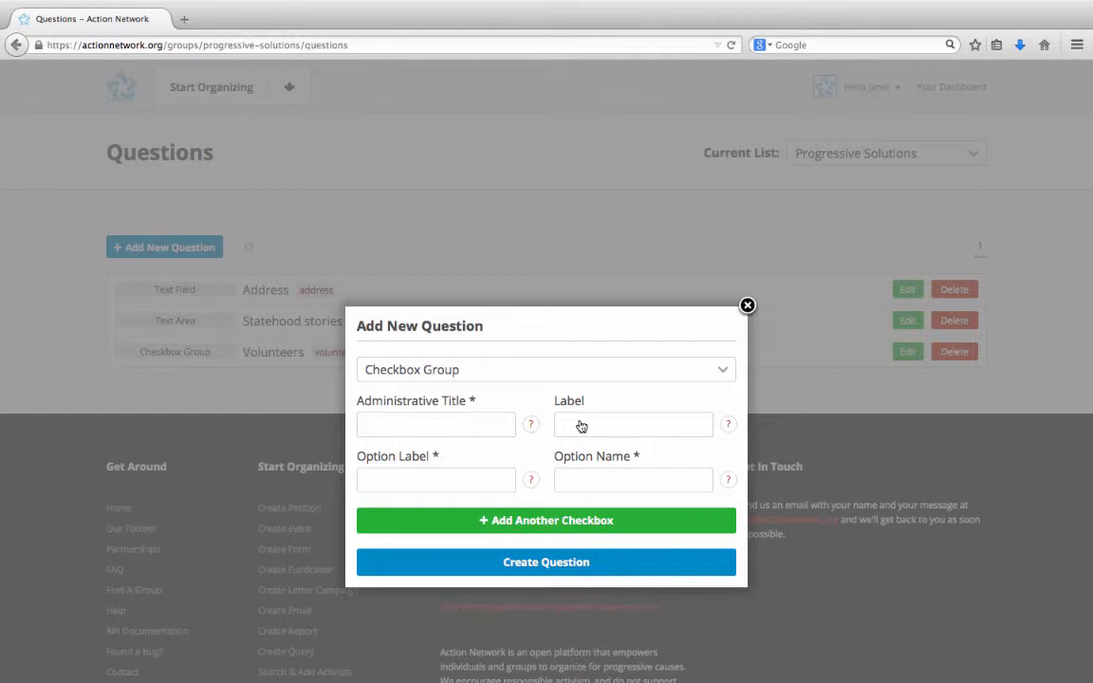
{"action": "left_click", "coordinate": [569, 523]}
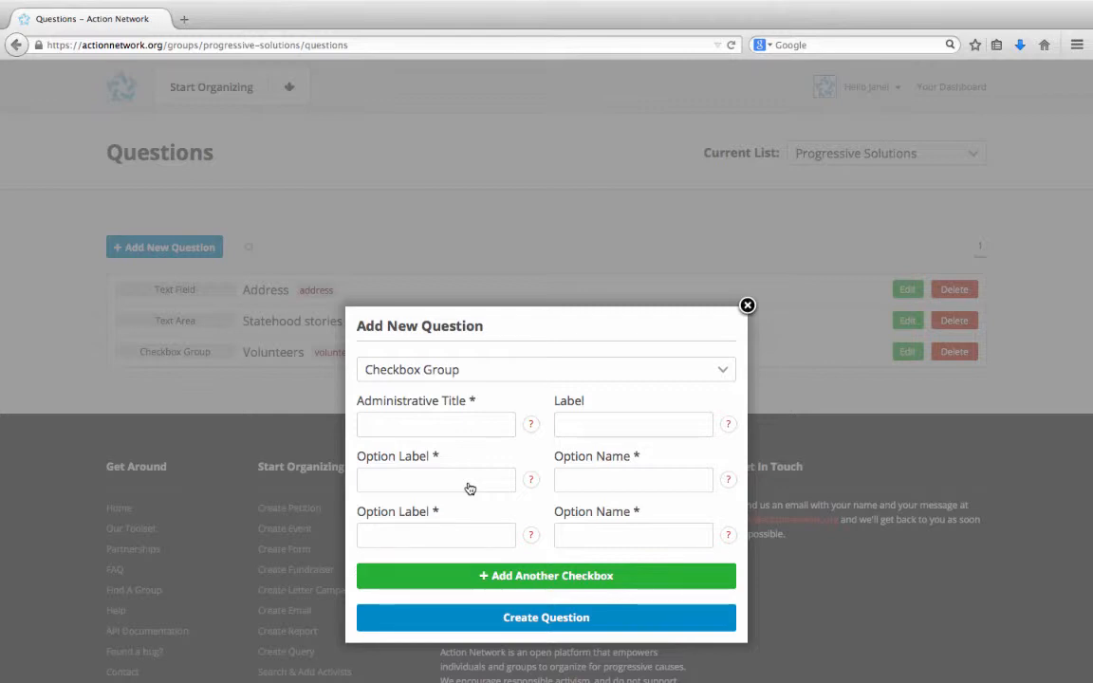
Step: Give the checkbox question the administrative title "Volunteer" and the label "Do you want to volunteer?"
{"action": "left_click", "coordinate": [444, 428]}
{"action": "type", "text": "Volunteer"}
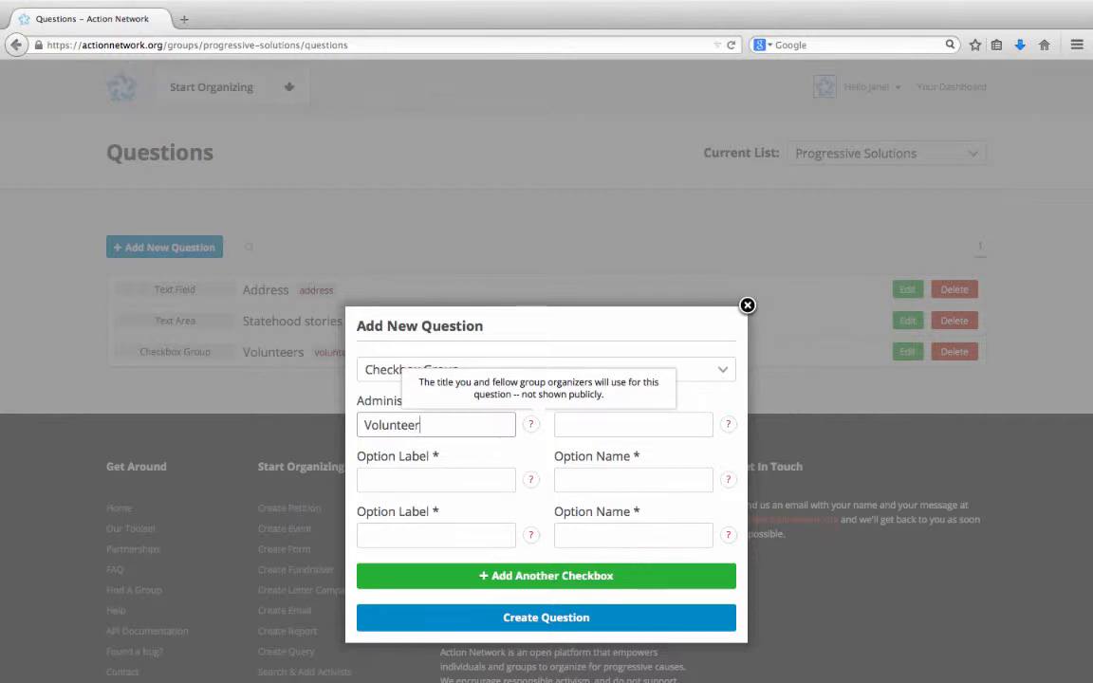
{"action": "key", "text": "Tab"}
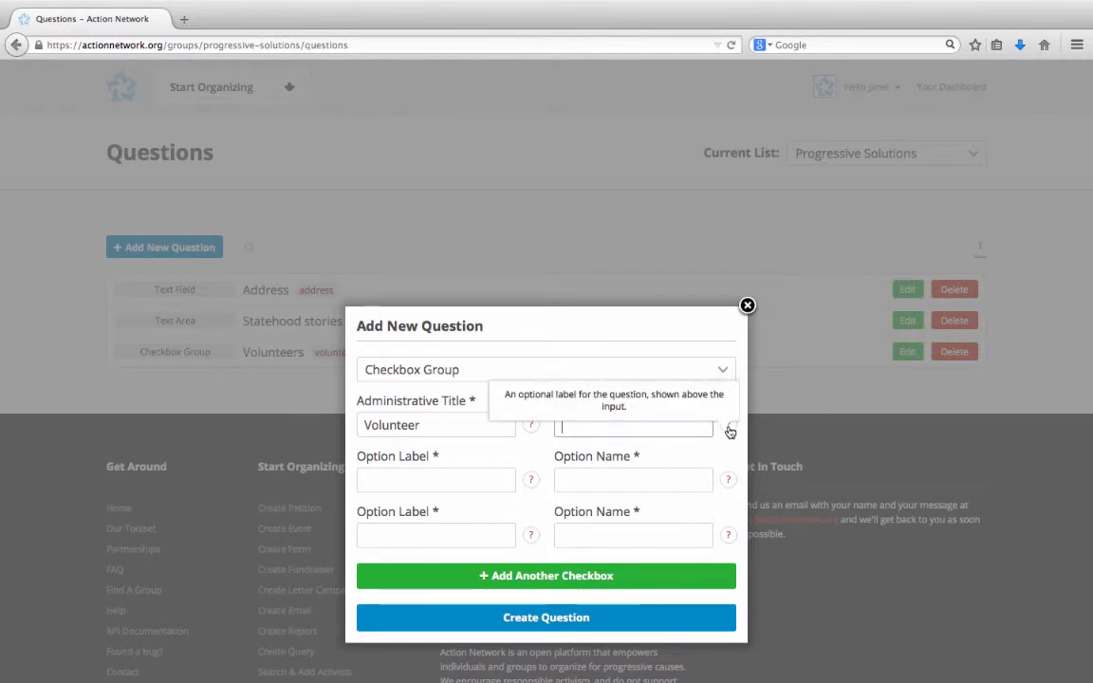
{"action": "type", "text": "Do you want to volunteer"}
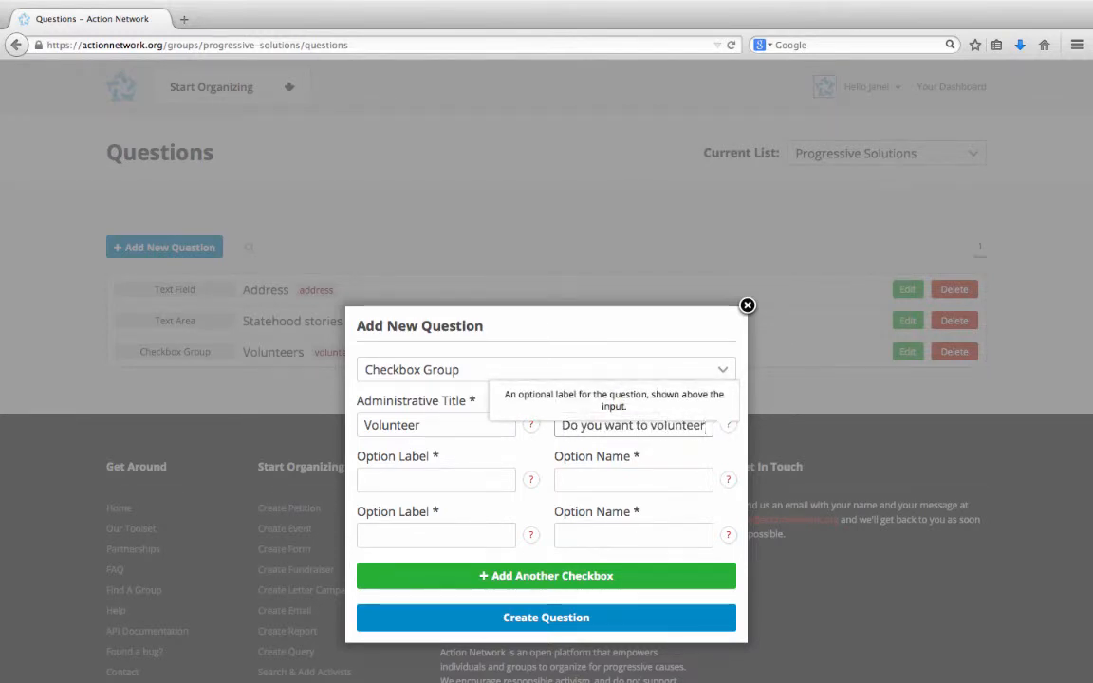
{"action": "type", "text": "?"}
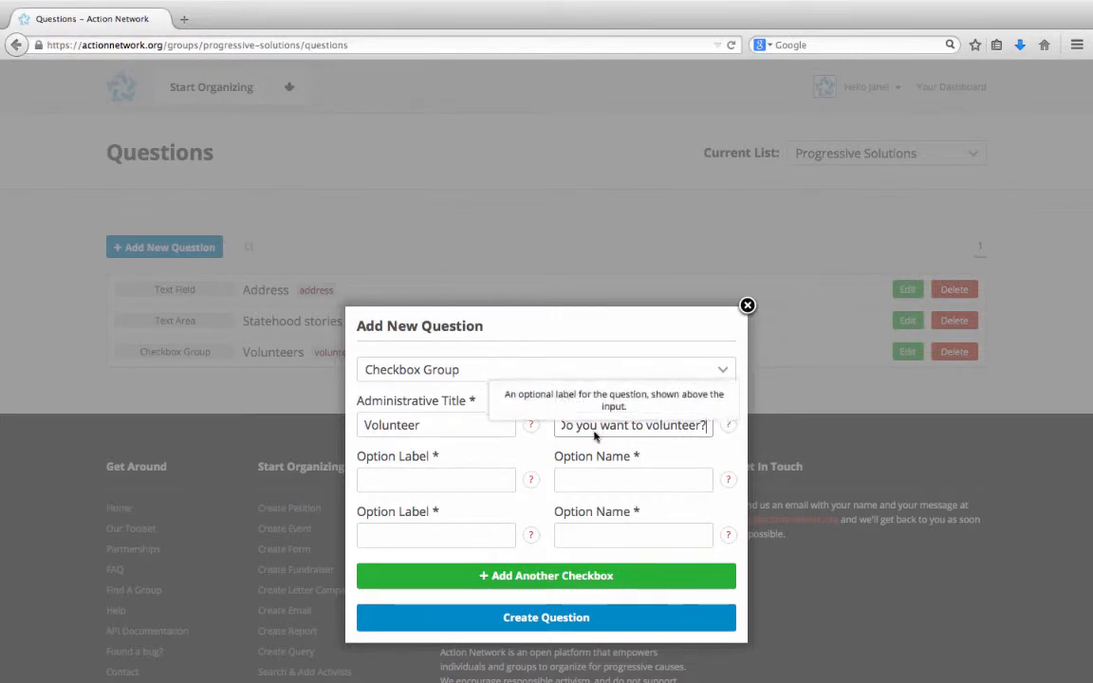
Step: Label the first checkbox option "Yes" and the second "No"
{"action": "left_click", "coordinate": [495, 483]}
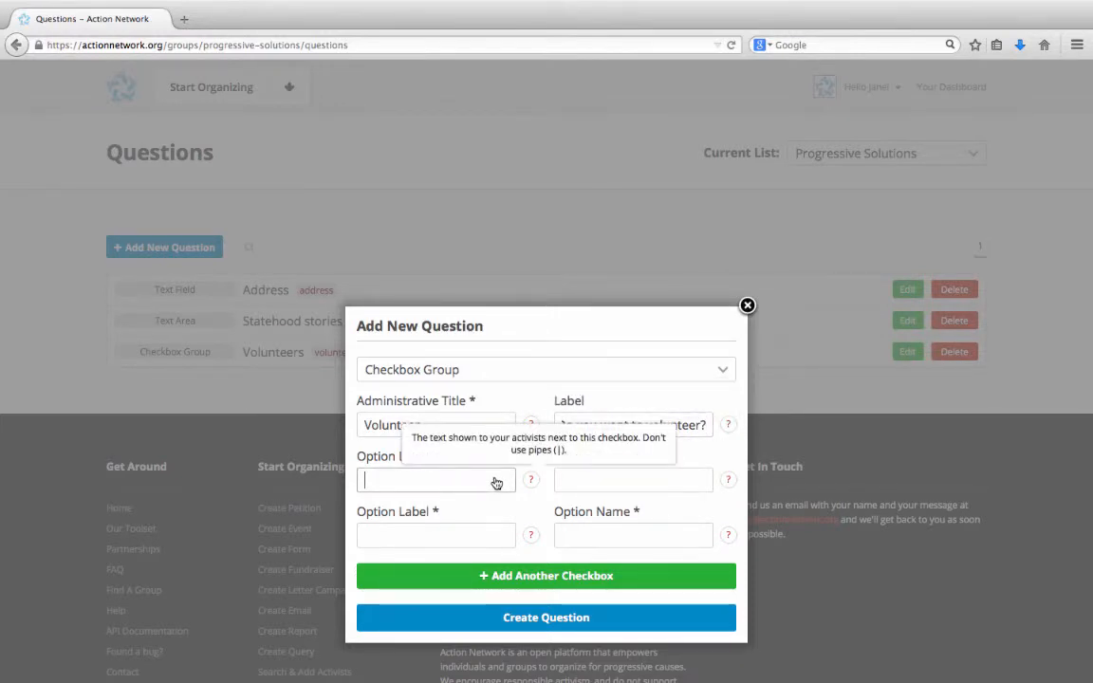
{"action": "type", "text": "Yes"}
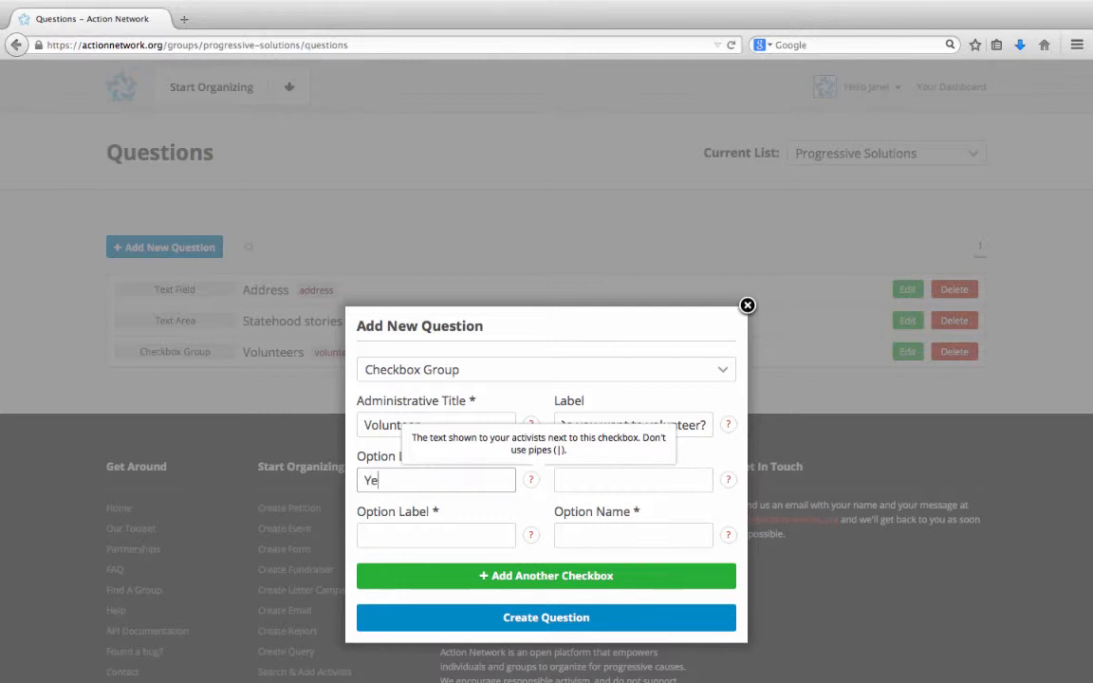
{"action": "left_click", "coordinate": [442, 539]}
{"action": "type", "text": "No"}
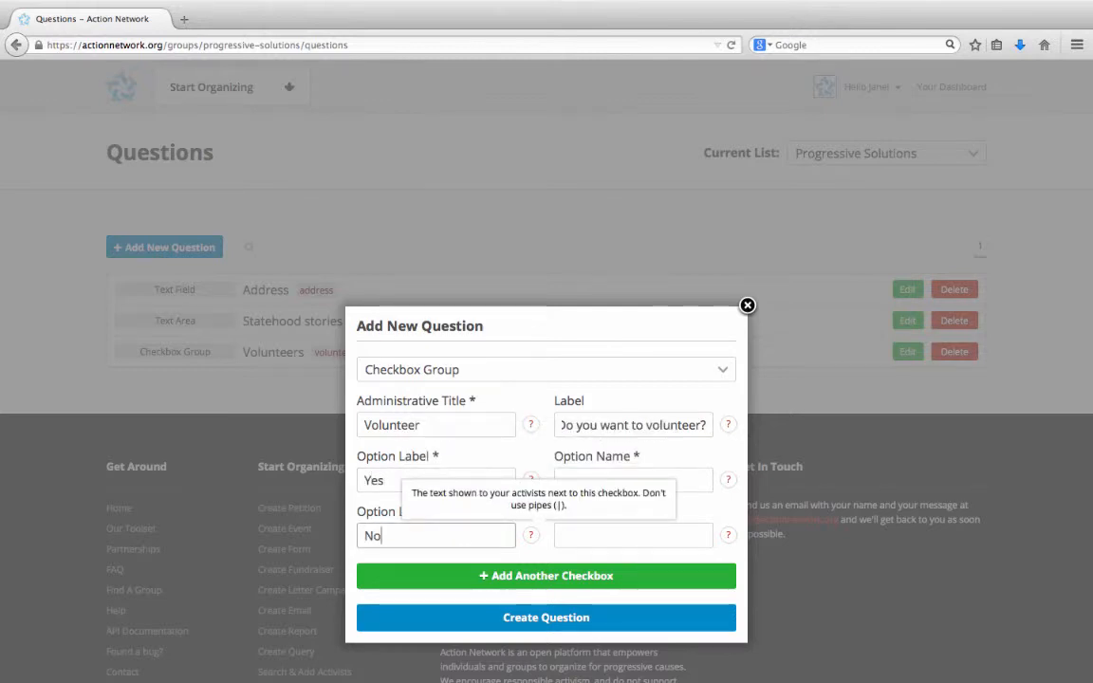
Step: Name the Yes option "volunteer_yes" and the No option "volunteer_no", and create the question
{"action": "left_click", "coordinate": [601, 479]}
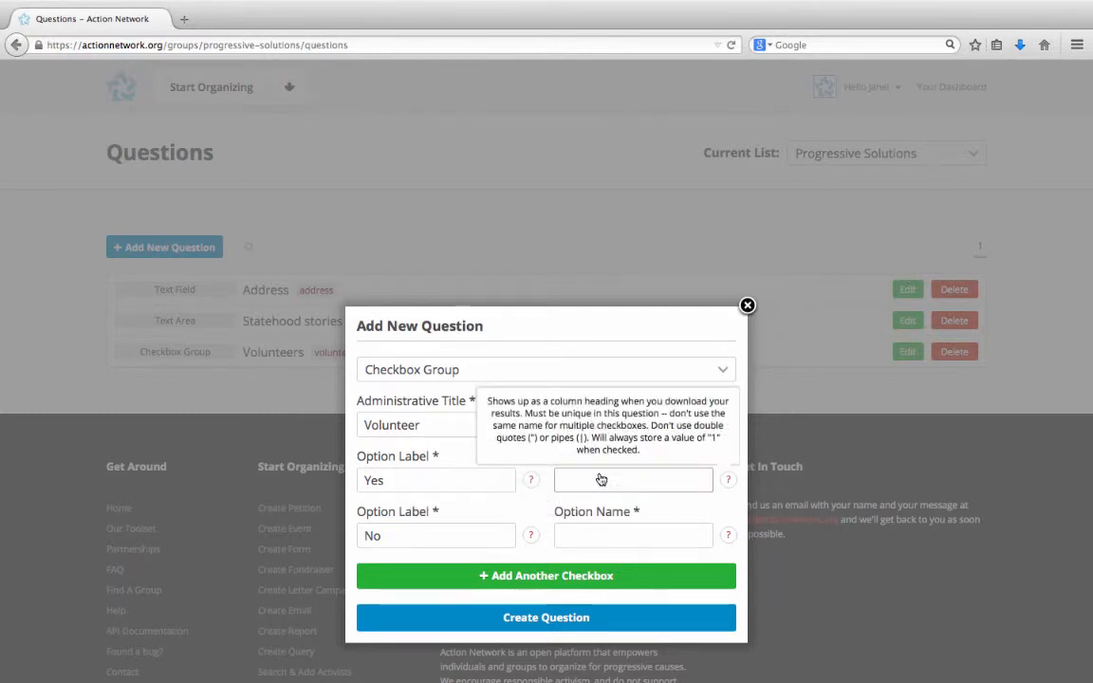
{"action": "type", "text": "volunteer_yes"}
{"action": "left_click", "coordinate": [589, 532]}
{"action": "type", "text": "volu"}
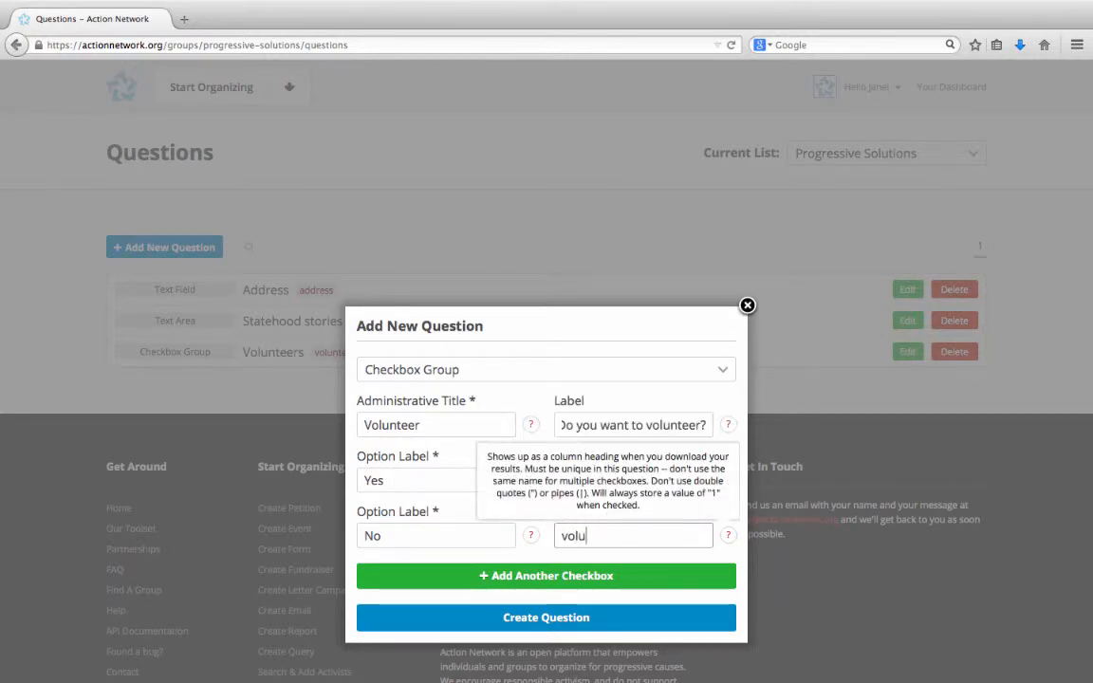
{"action": "type", "text": "nteer_no"}
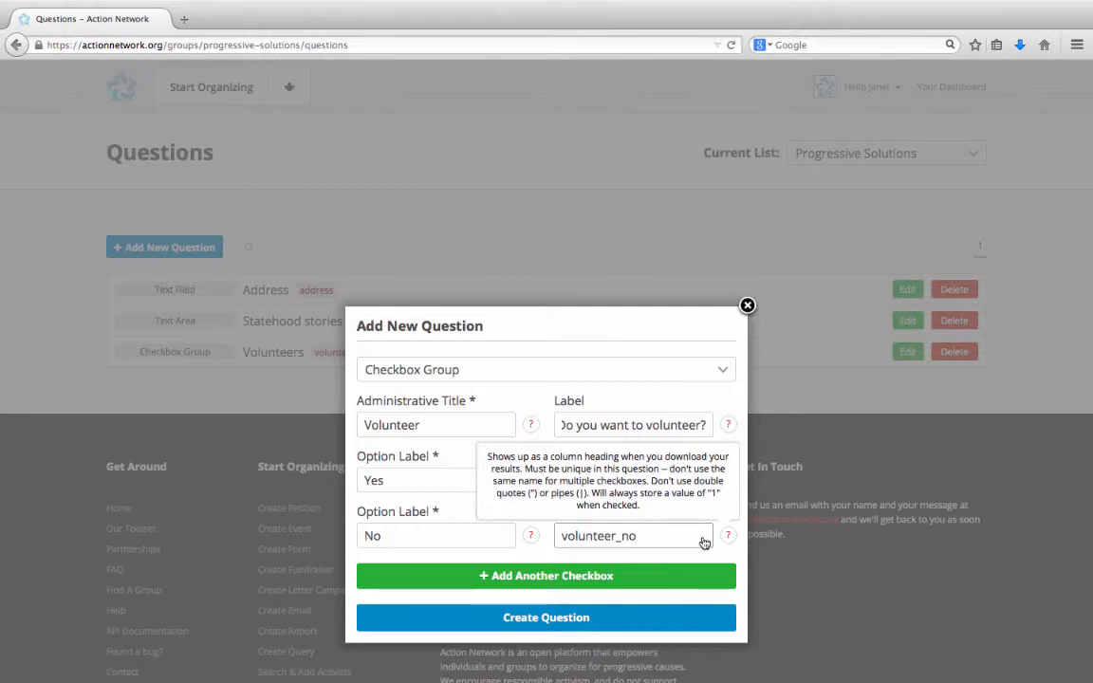
{"action": "left_click", "coordinate": [528, 618]}
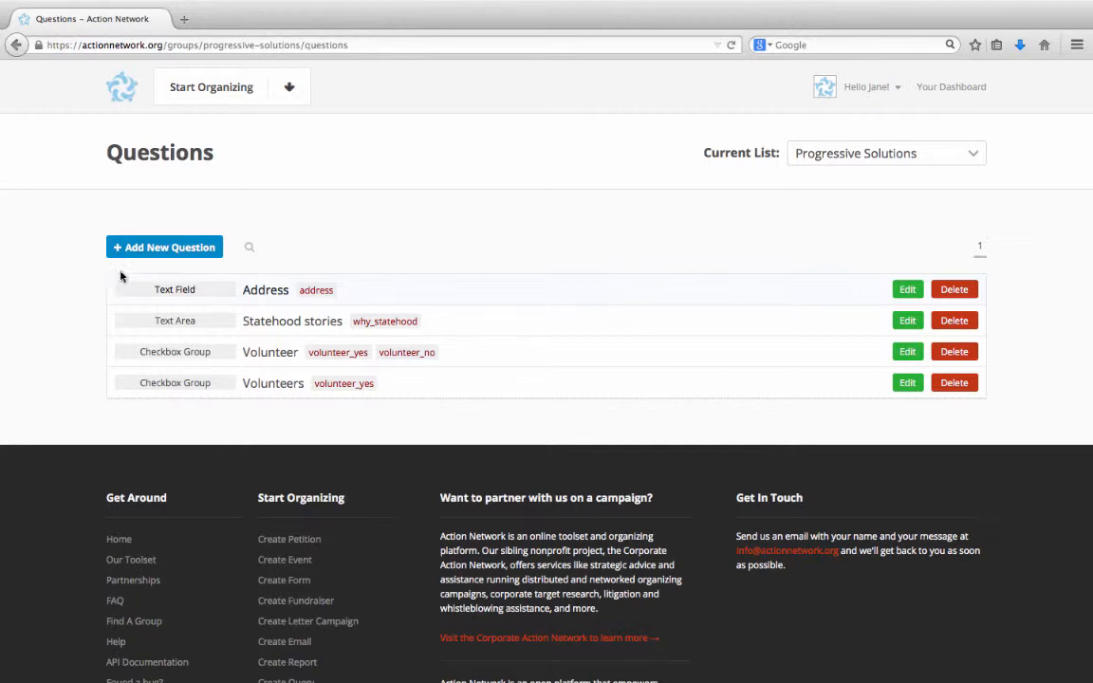
Step: Start a new Radio Button Group question and add a second radio button option to it
{"action": "left_click", "coordinate": [156, 247]}
{"action": "left_click", "coordinate": [373, 369]}
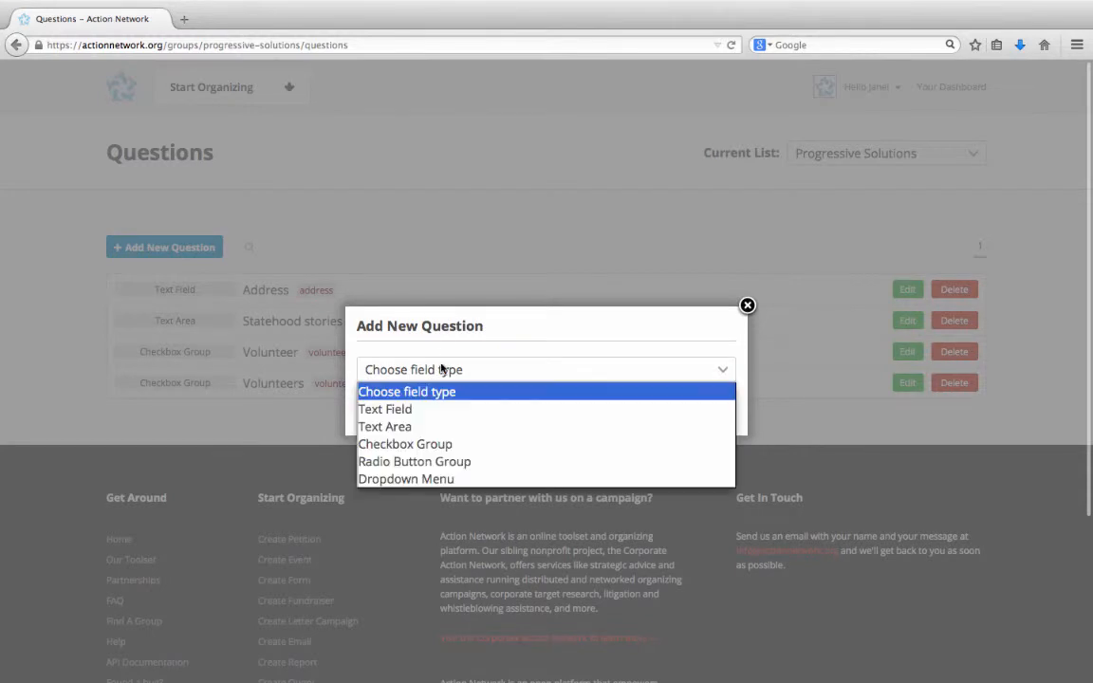
{"action": "left_click", "coordinate": [418, 464]}
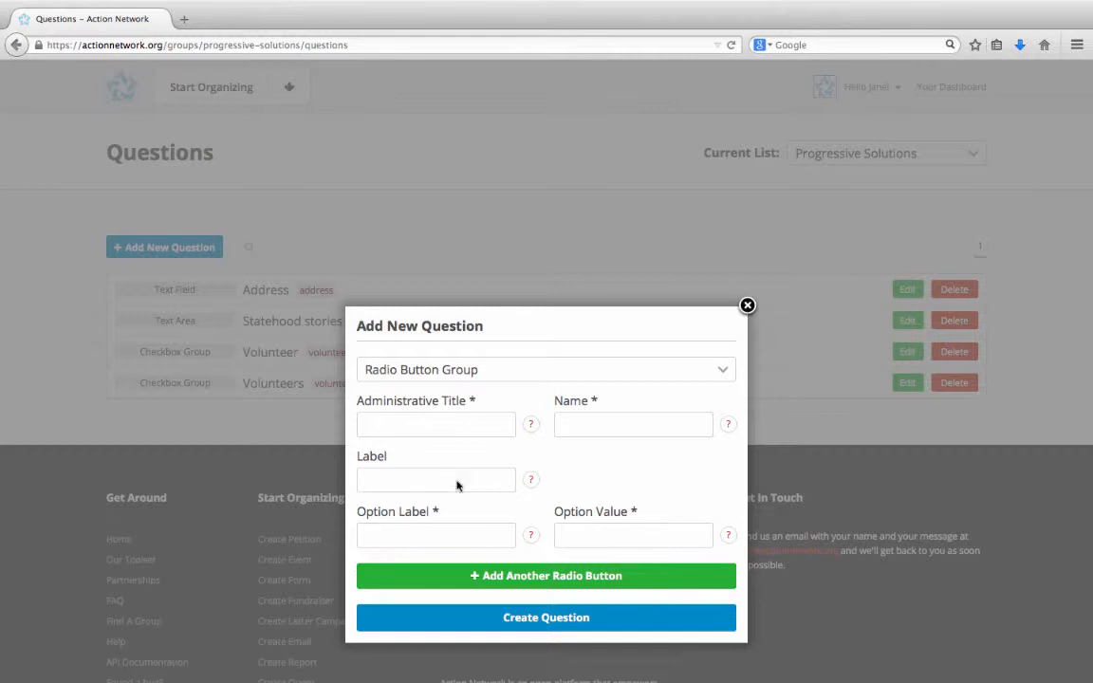
{"action": "left_click", "coordinate": [546, 576]}
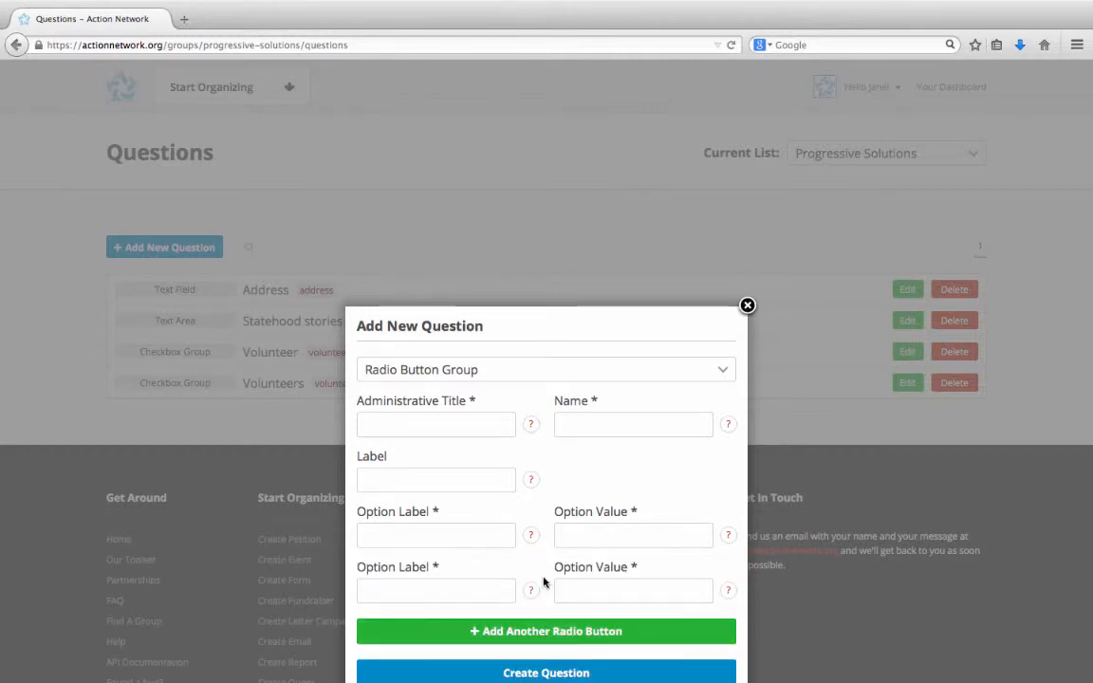
Step: Give the first radio button the option label "Training A" and the option value "A"
{"action": "scroll", "coordinate": [544, 583], "scroll_direction": "down", "scroll_amount": 2}
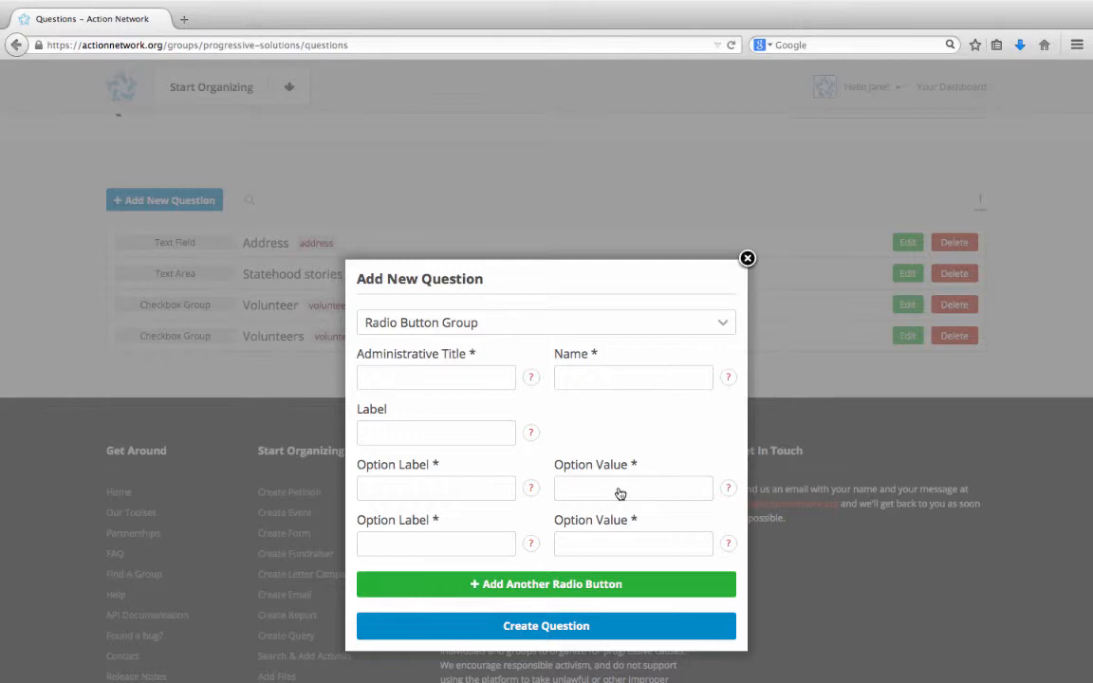
{"action": "left_click", "coordinate": [423, 491]}
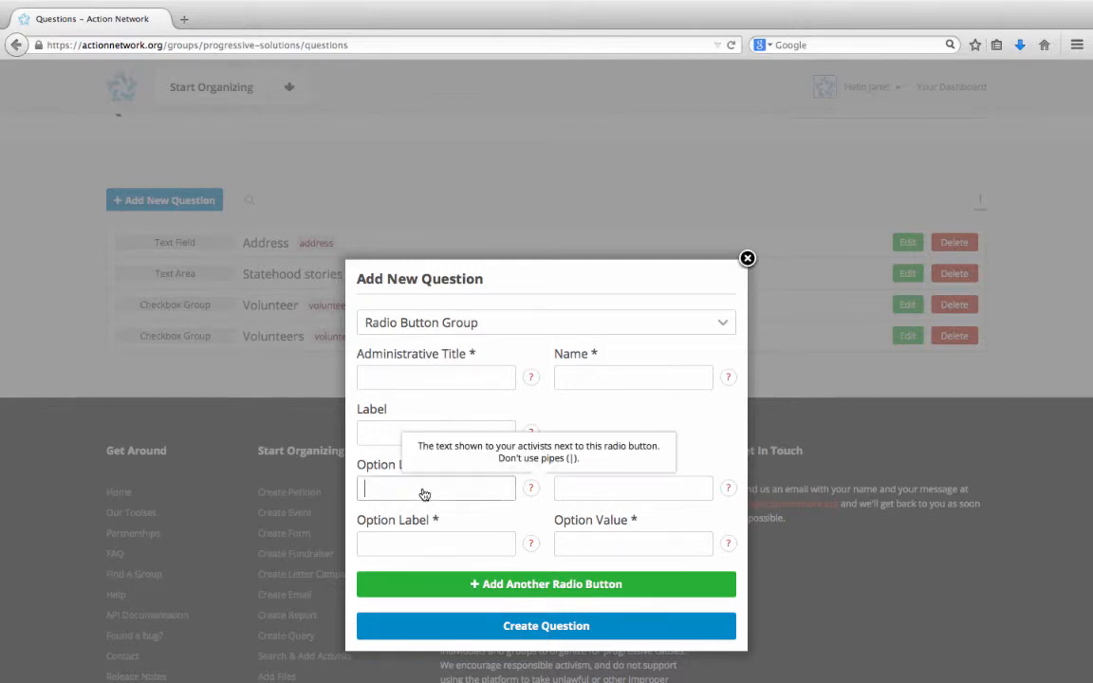
{"action": "type", "text": "Training A"}
{"action": "key", "text": "Tab"}
{"action": "type", "text": "training_a"}
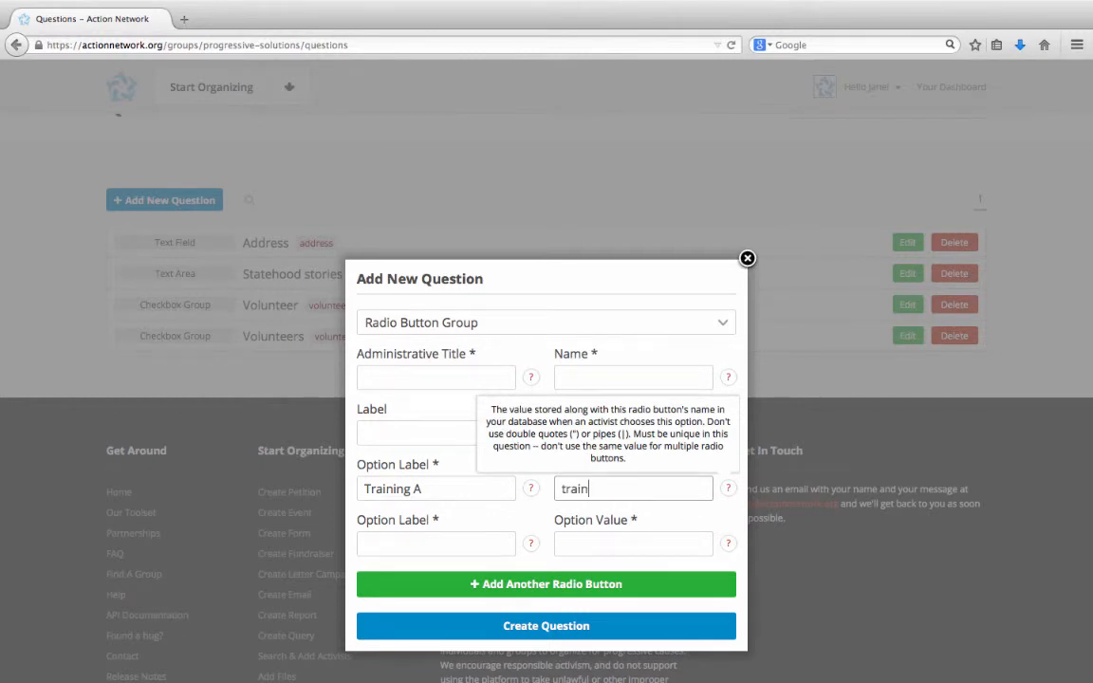
{"action": "key", "text": "BackSpace"}
{"action": "key", "text": "BackSpace"}
{"action": "key", "text": "BackSpace"}
{"action": "key", "text": "BackSpace"}
{"action": "key", "text": "BackSpace"}
{"action": "key", "text": "BackSpace"}
{"action": "key", "text": "BackSpace"}
{"action": "key", "text": "BackSpace"}
{"action": "key", "text": "BackSpace"}
{"action": "key", "text": "BackSpace"}
{"action": "type", "text": "A"}
{"action": "key", "text": "Tab"}
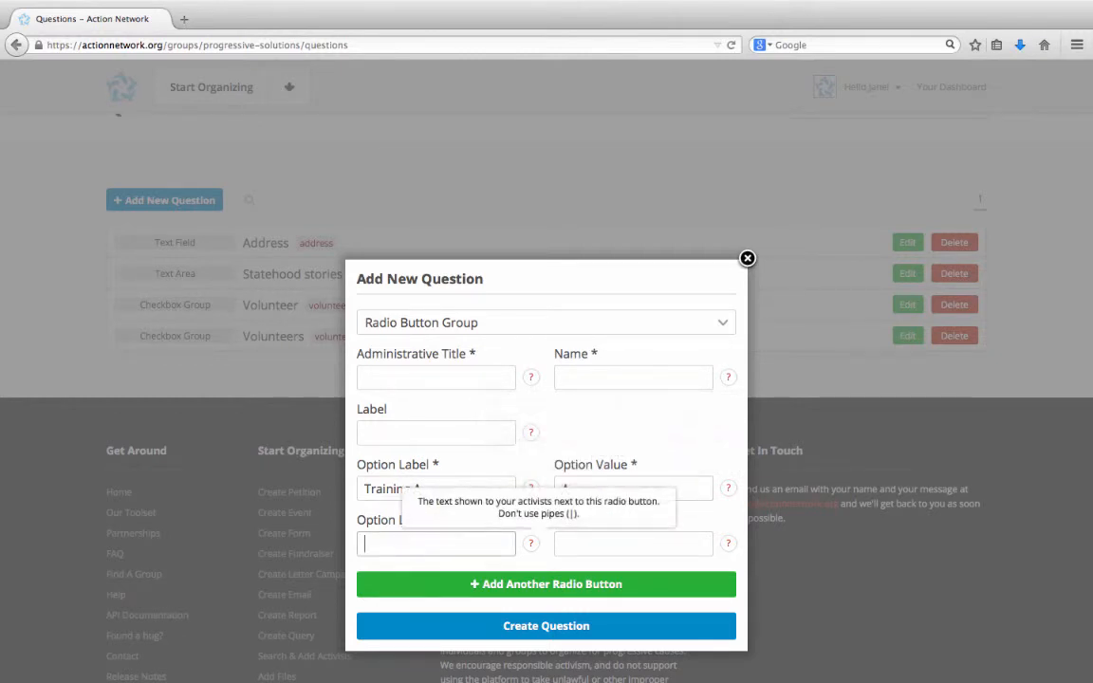
Step: Give the second radio button the option label "Training B" and the option value "B"
{"action": "type", "text": "Training B"}
{"action": "key", "text": "Tab"}
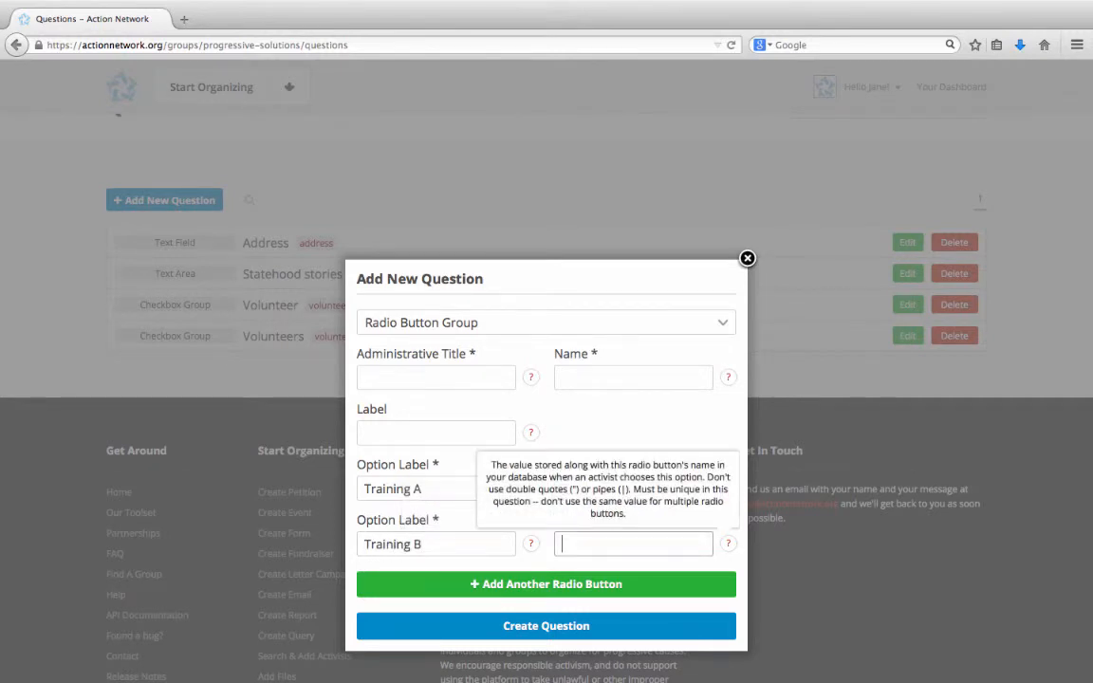
{"action": "type", "text": "B"}
Step: Add a third radio button with the option label "Training C" and the option value "C"
{"action": "left_click", "coordinate": [481, 581]}
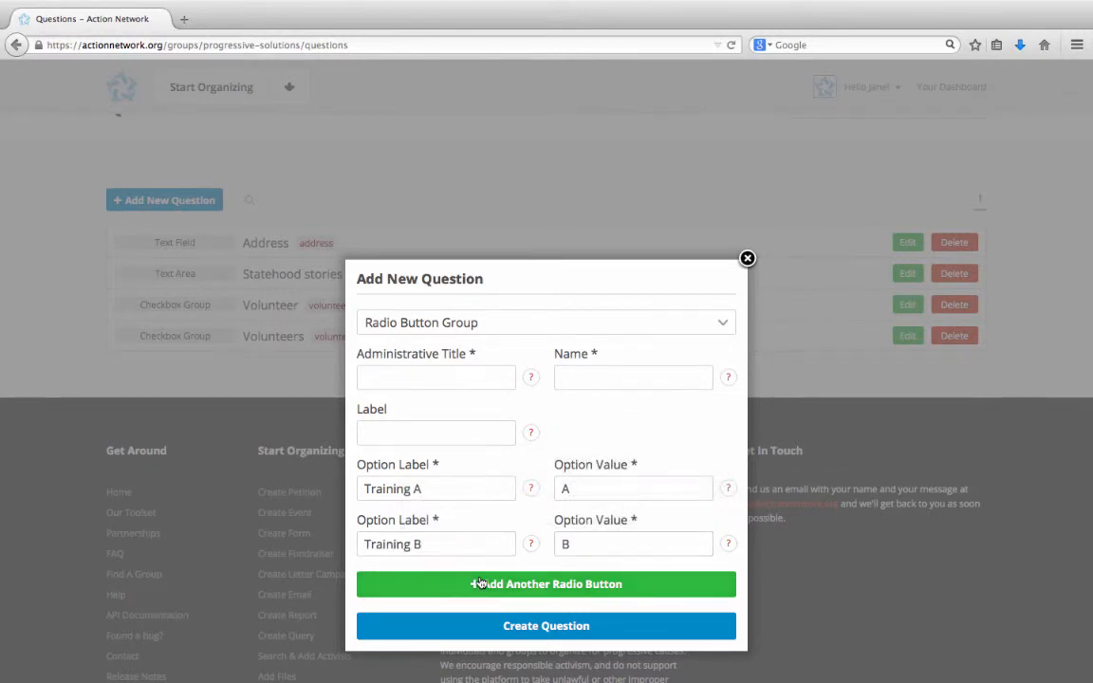
{"action": "left_click", "coordinate": [439, 598]}
{"action": "type", "text": "Training C"}
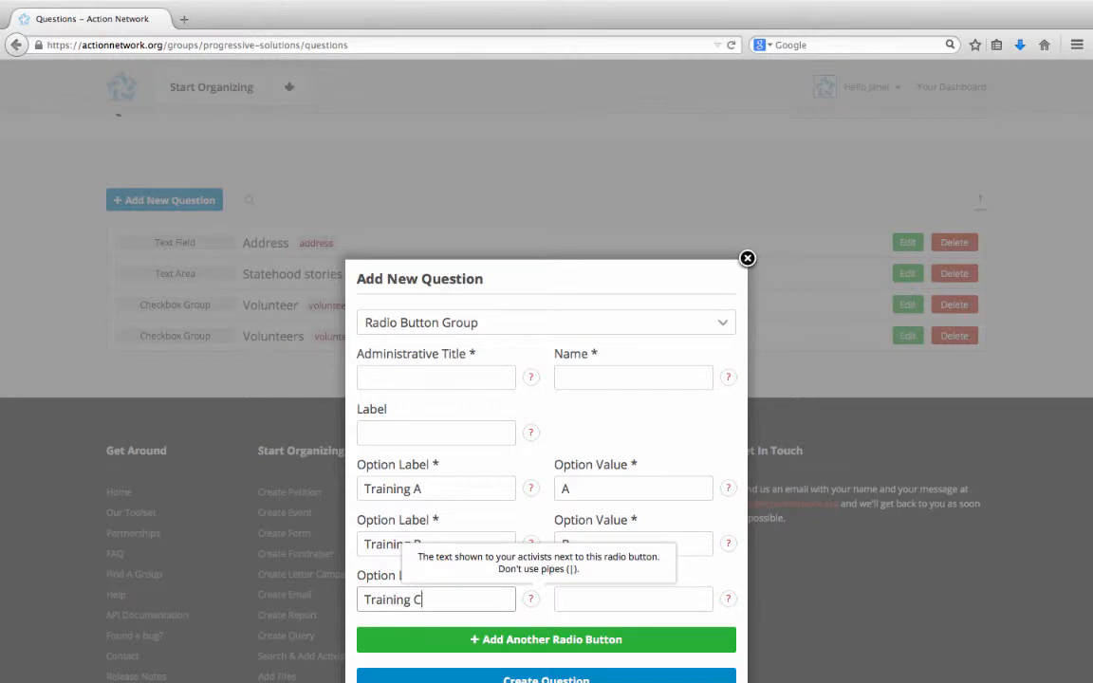
{"action": "key", "text": "Tab"}
{"action": "type", "text": "C"}
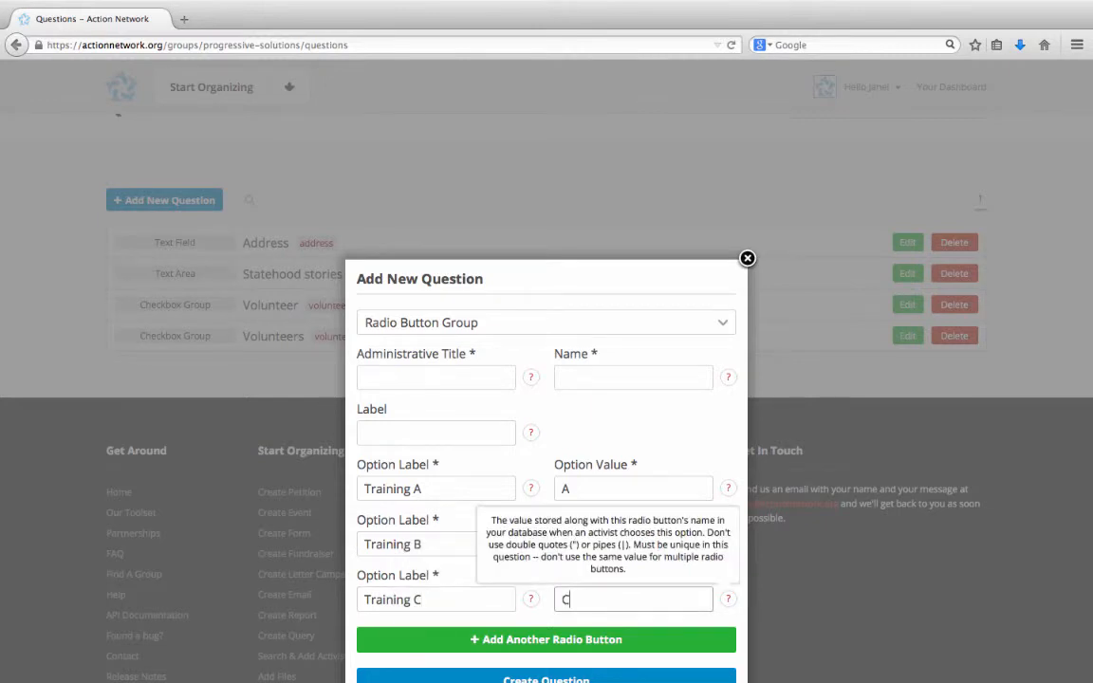
Step: Give the radio button question the administrative title "Session Selection" and the name "session_selection", and create the question
{"action": "left_click", "coordinate": [399, 383]}
{"action": "type", "text": "Se"}
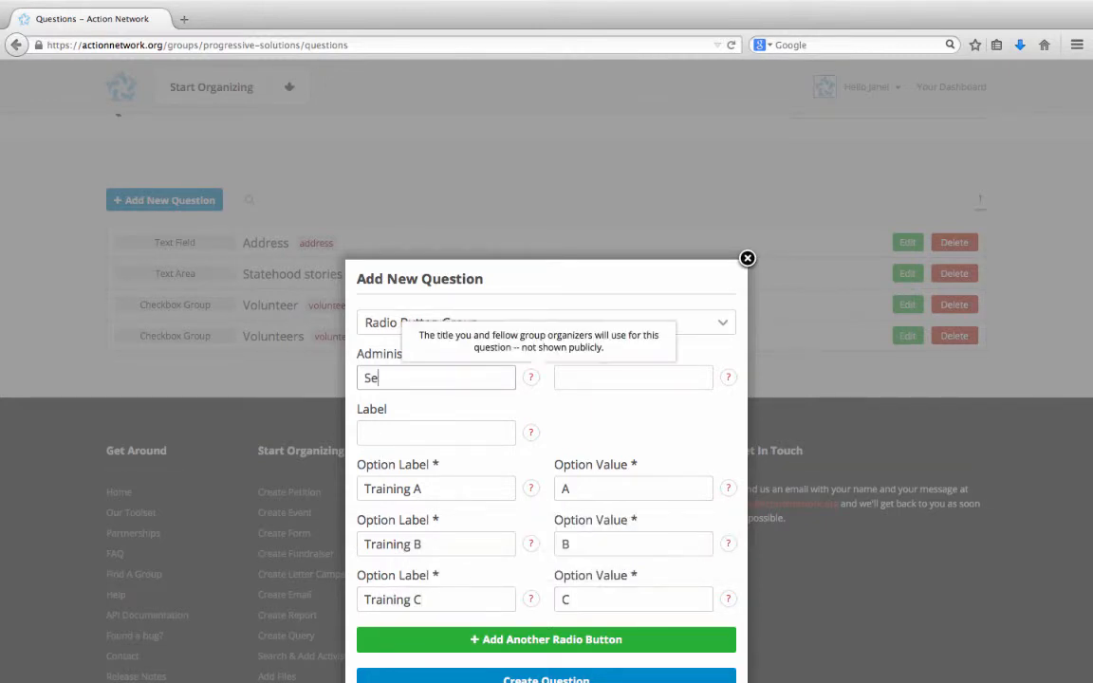
{"action": "type", "text": "ssion Selection"}
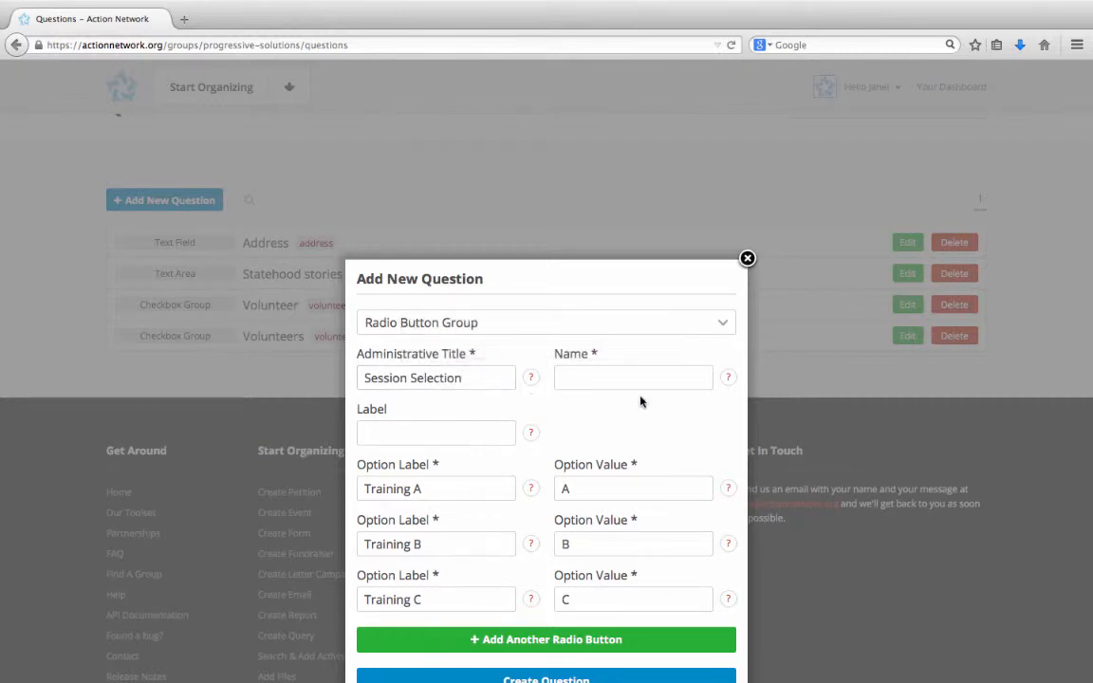
{"action": "left_click", "coordinate": [620, 380]}
{"action": "type", "text": "se"}
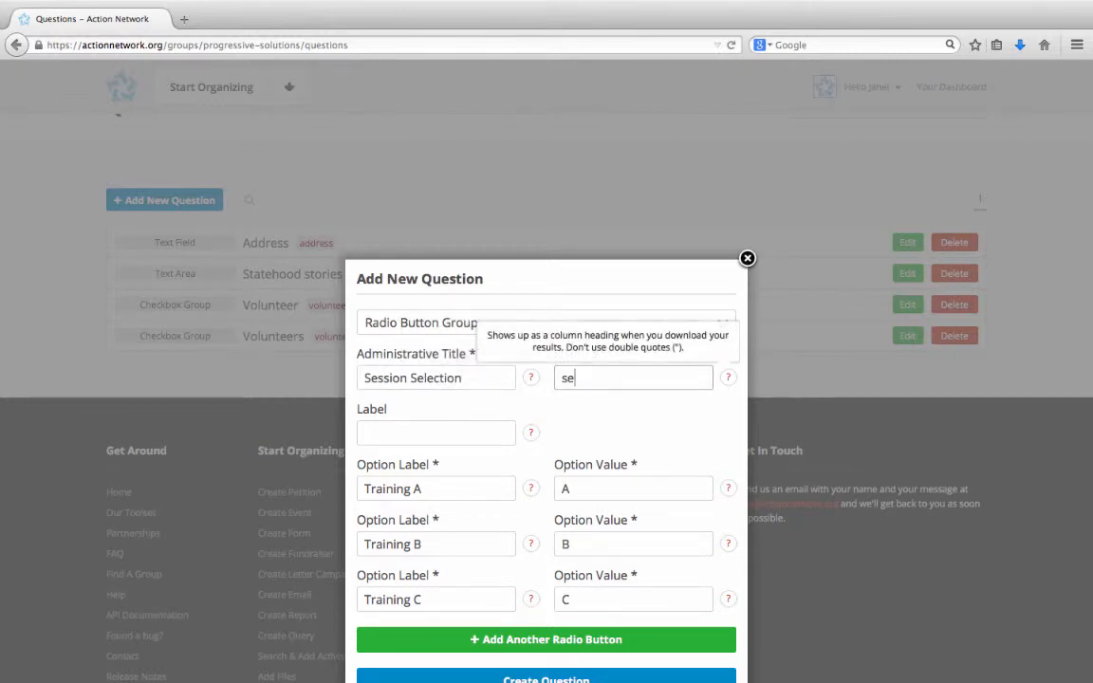
{"action": "type", "text": "ssion_selection"}
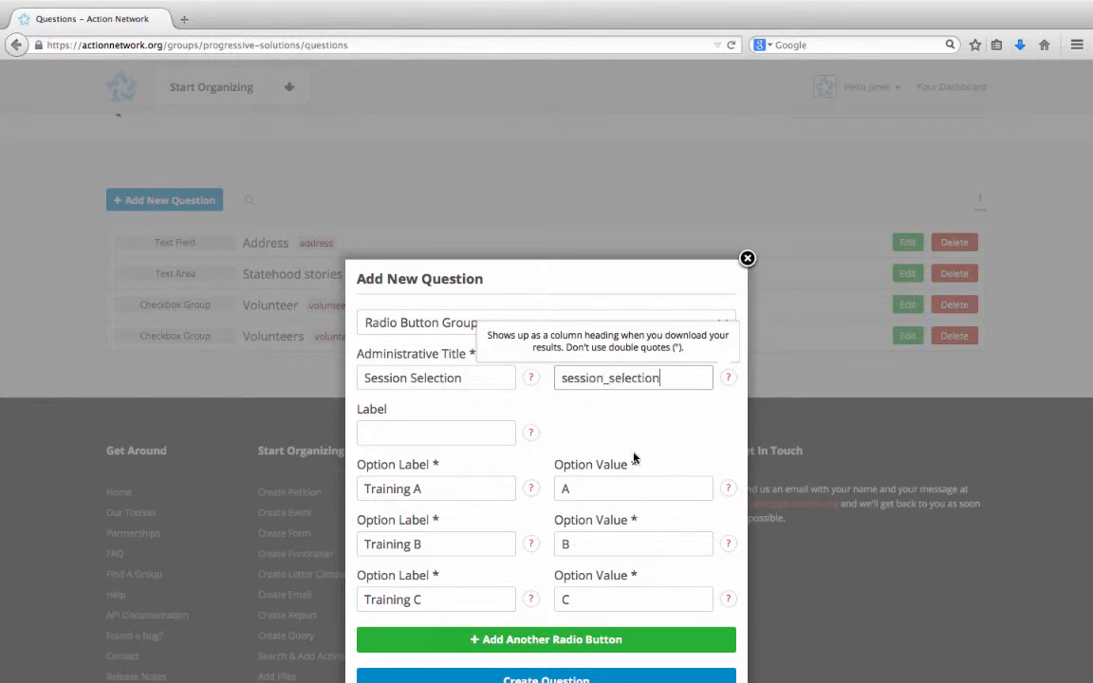
{"action": "scroll", "coordinate": [633, 458], "scroll_direction": "down", "scroll_amount": 1}
{"action": "scroll", "coordinate": [635, 458], "scroll_direction": "down", "scroll_amount": 2}
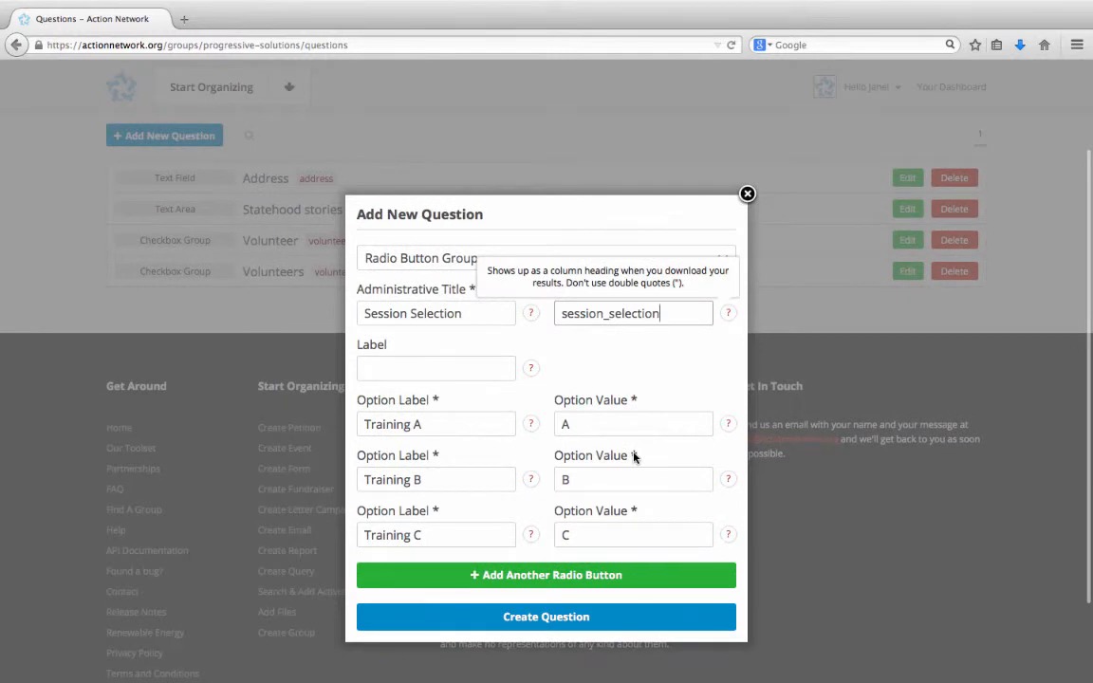
{"action": "left_click", "coordinate": [561, 618]}
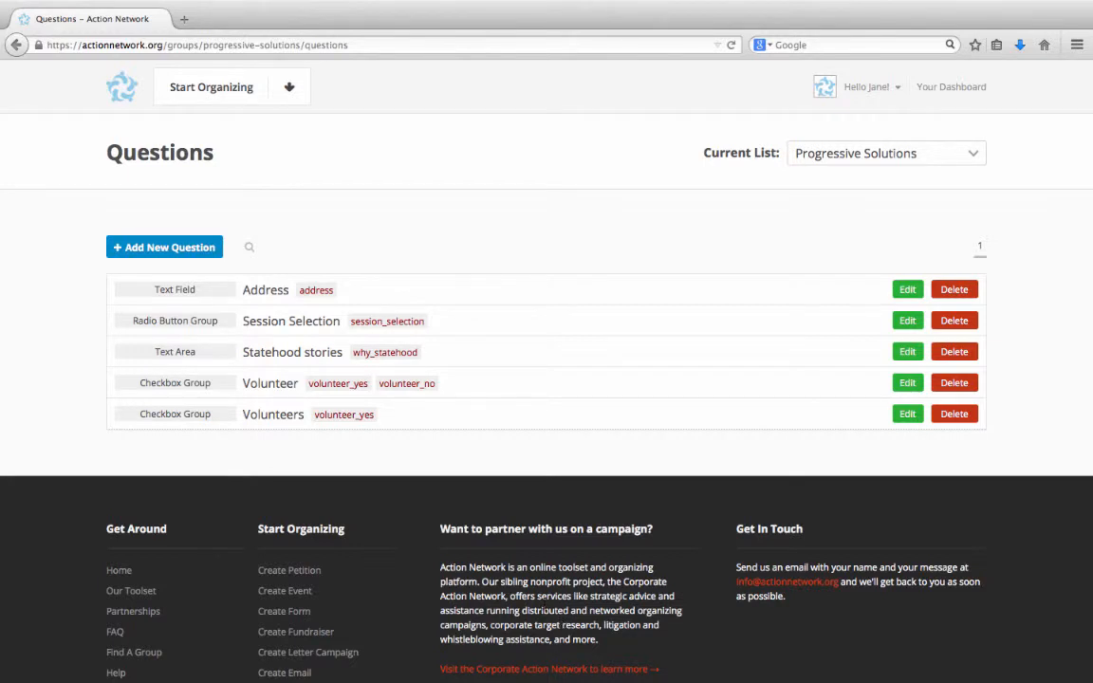
Step: Start a new Dropdown Menu question with the administrative title "School District" and the name "school_district"
{"action": "left_click", "coordinate": [154, 249]}
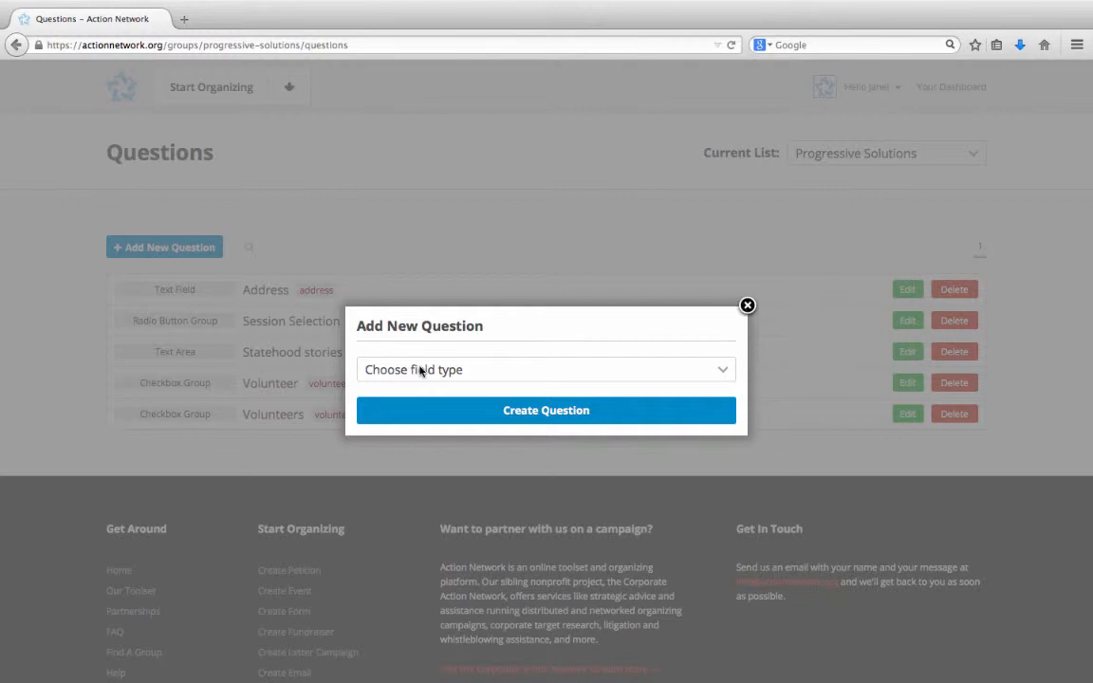
{"action": "left_click", "coordinate": [420, 370]}
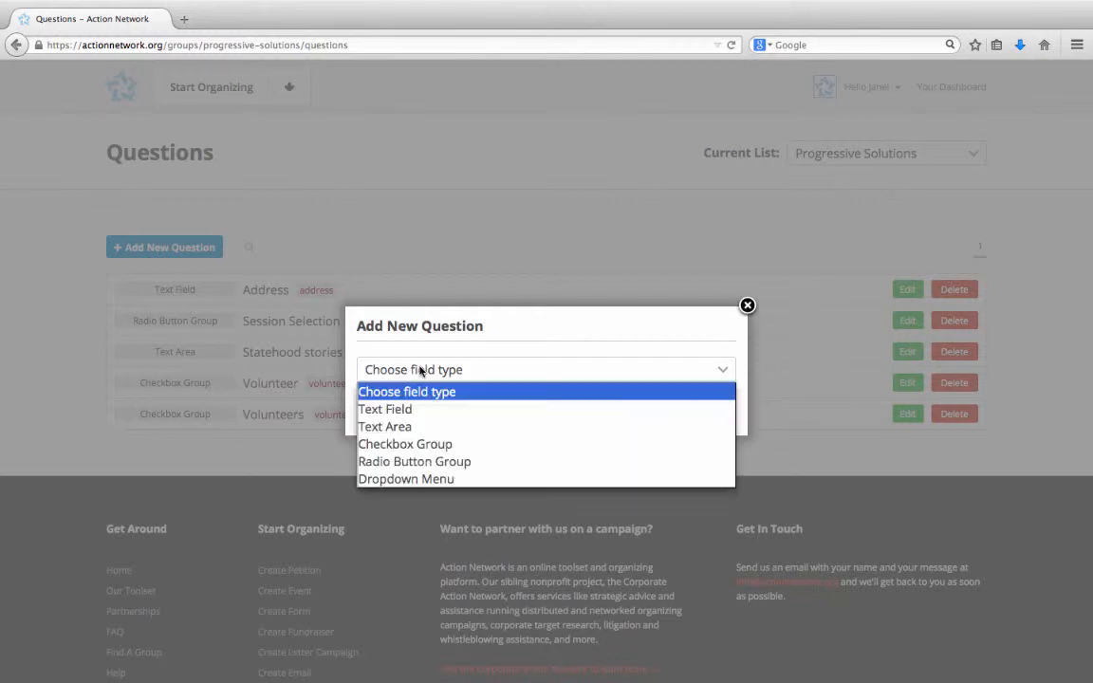
{"action": "left_click", "coordinate": [421, 480]}
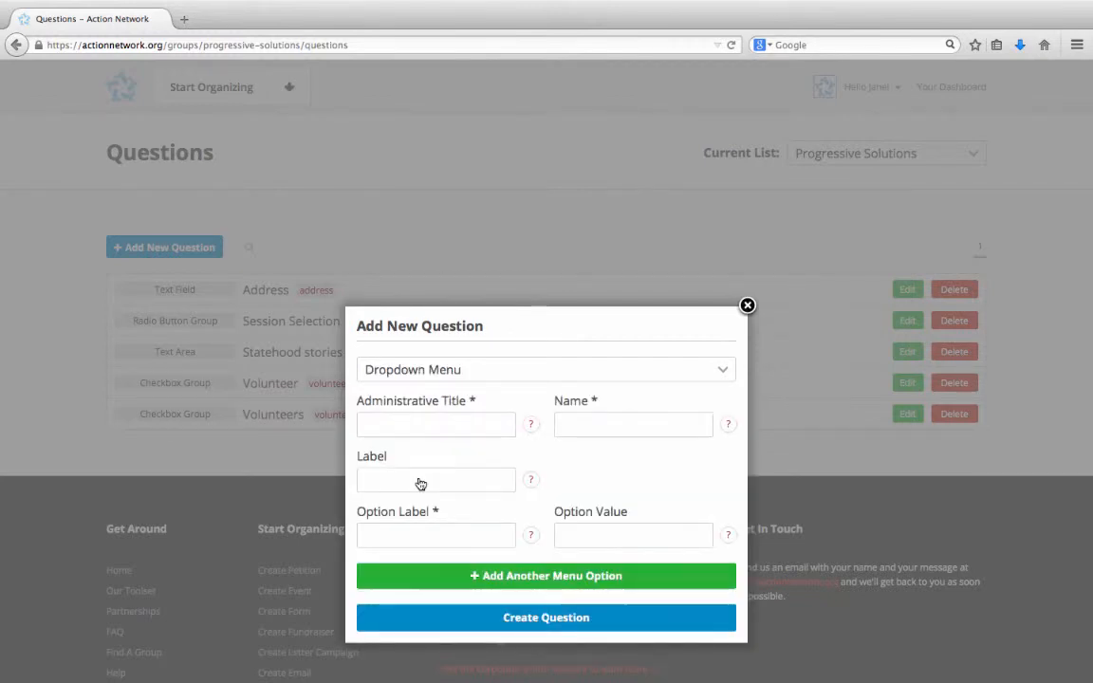
{"action": "scroll", "coordinate": [427, 455], "scroll_direction": "down", "scroll_amount": 1}
{"action": "left_click", "coordinate": [421, 380]}
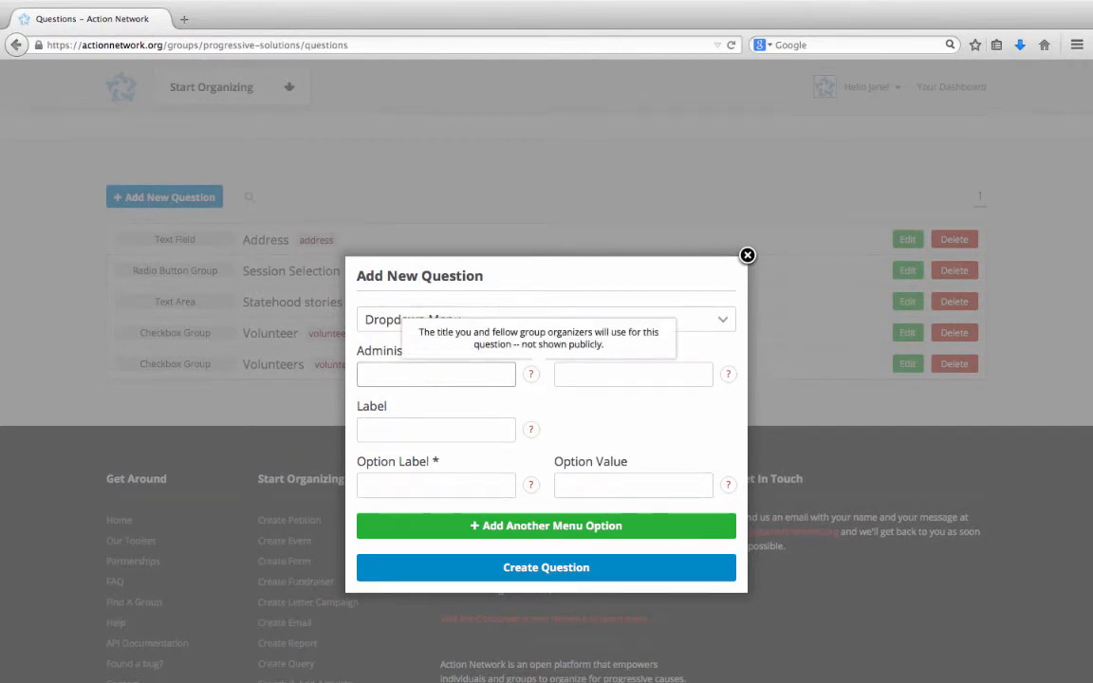
{"action": "type", "text": "School District"}
{"action": "key", "text": "Tab"}
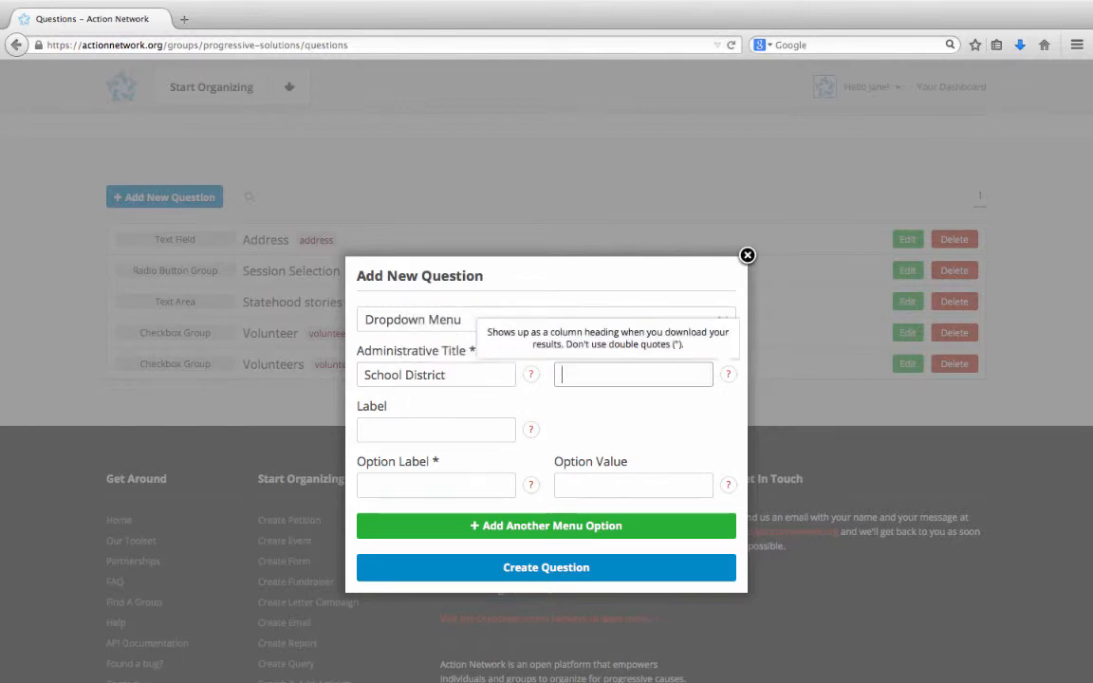
{"action": "type", "text": "school_district"}
{"action": "key", "text": "Tab"}
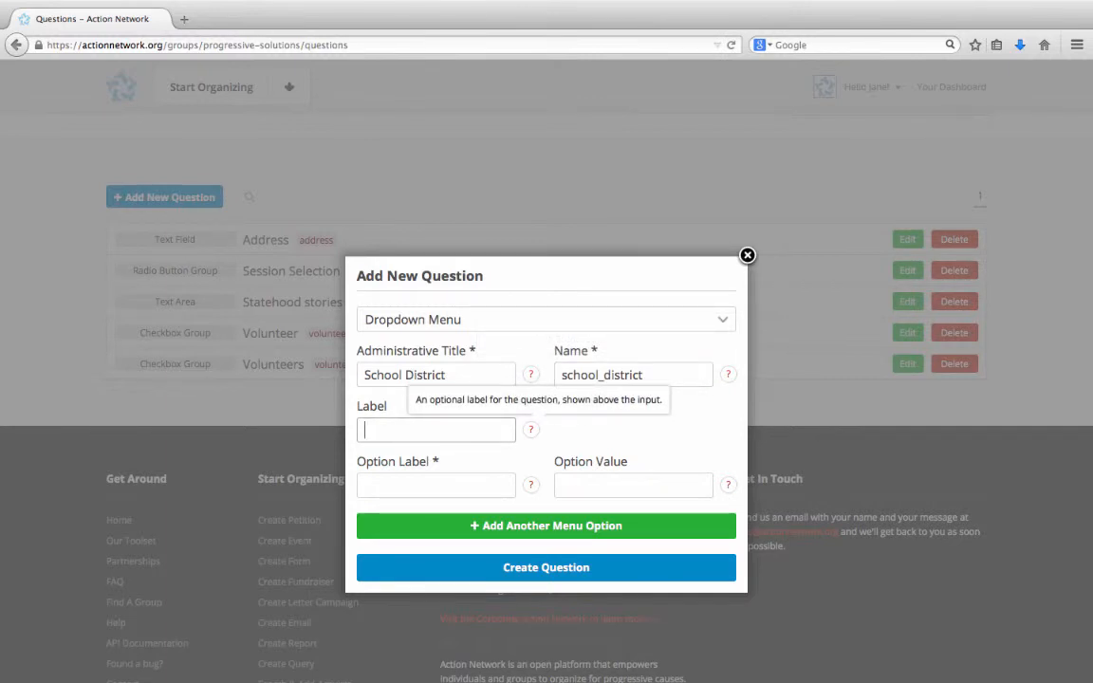
Step: Label the dropdown question "What school district do you live in?" and its first menu option "Select One"
{"action": "type", "text": "What s"}
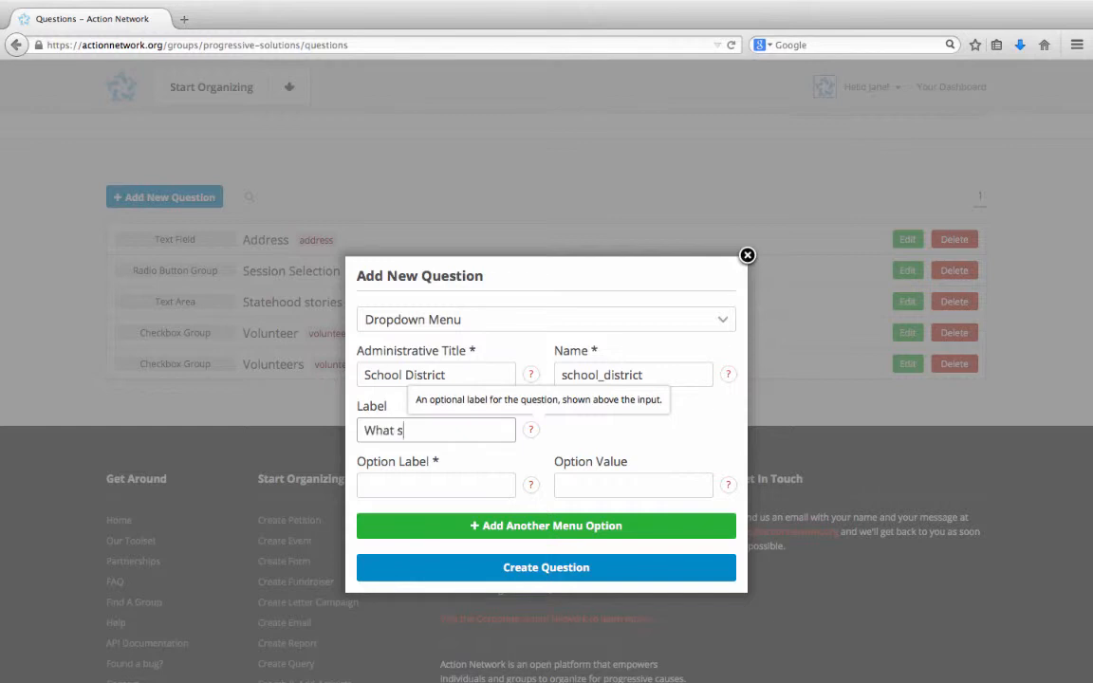
{"action": "type", "text": "chool district do you live in?"}
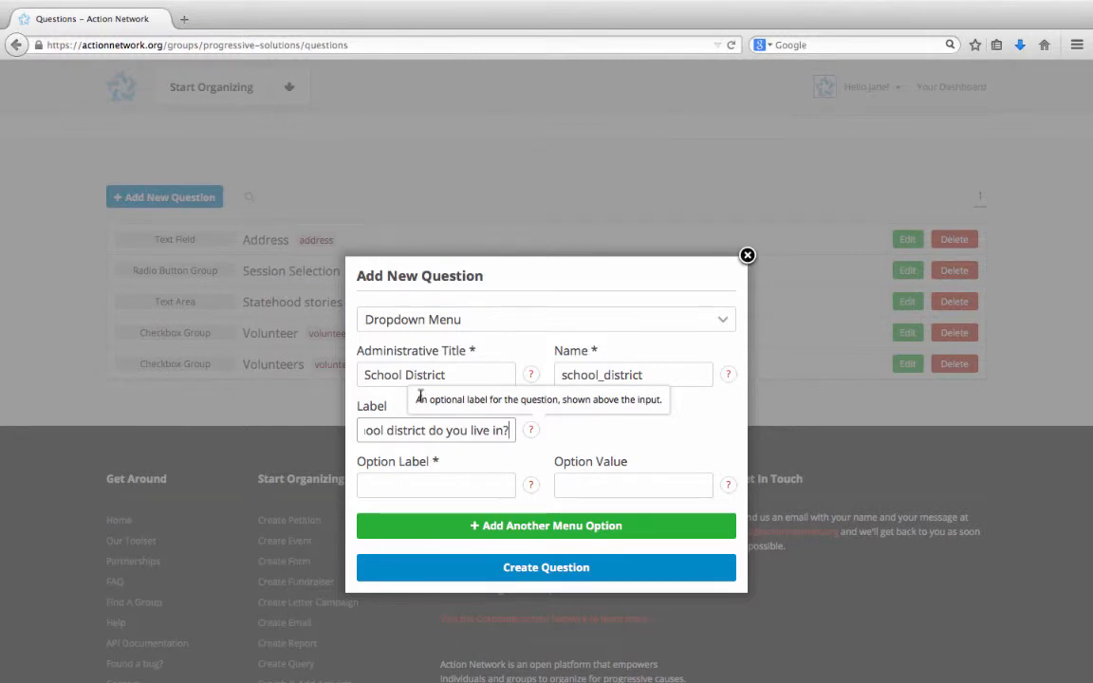
{"action": "scroll", "coordinate": [419, 397], "scroll_direction": "down", "scroll_amount": 1}
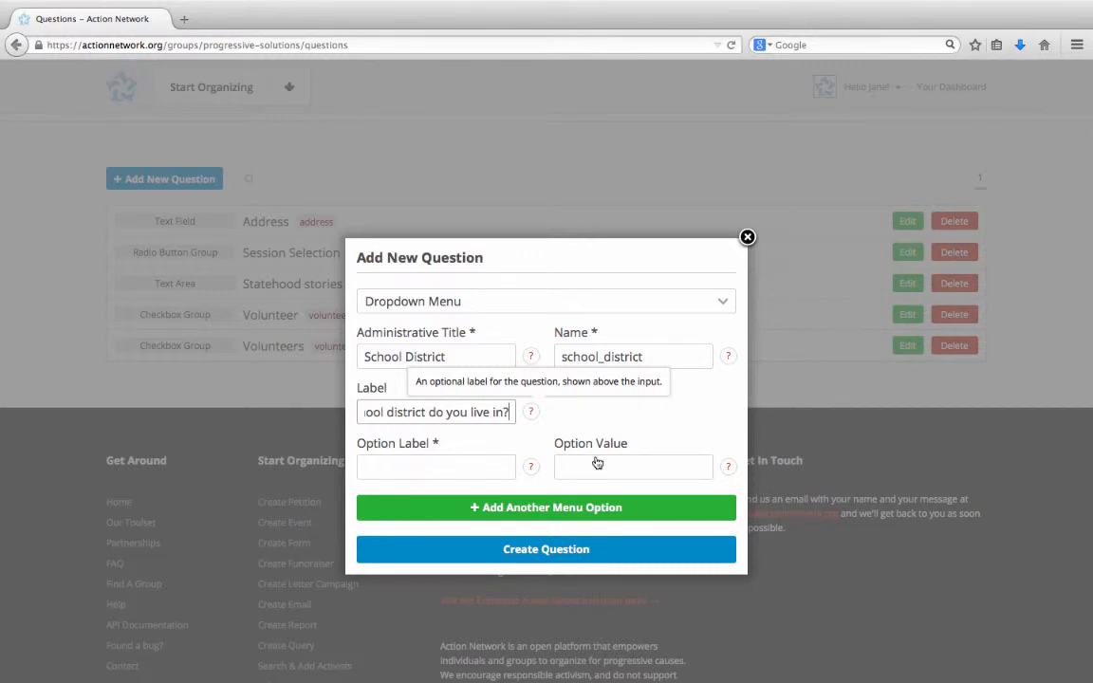
{"action": "left_click", "coordinate": [466, 471]}
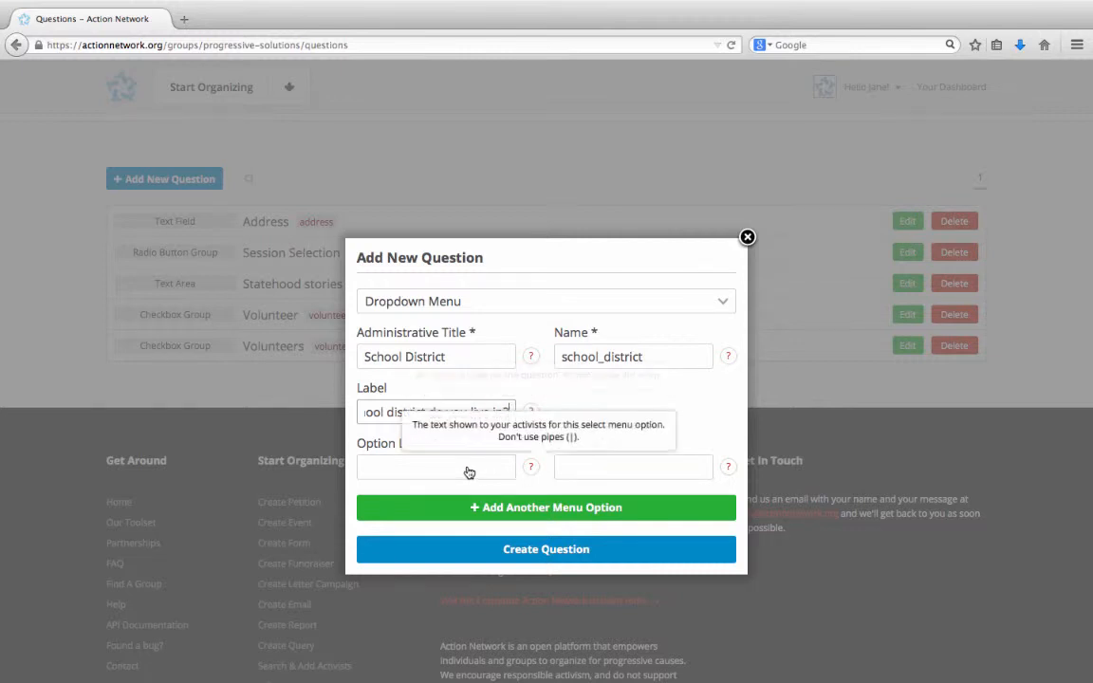
{"action": "type", "text": "Select One"}
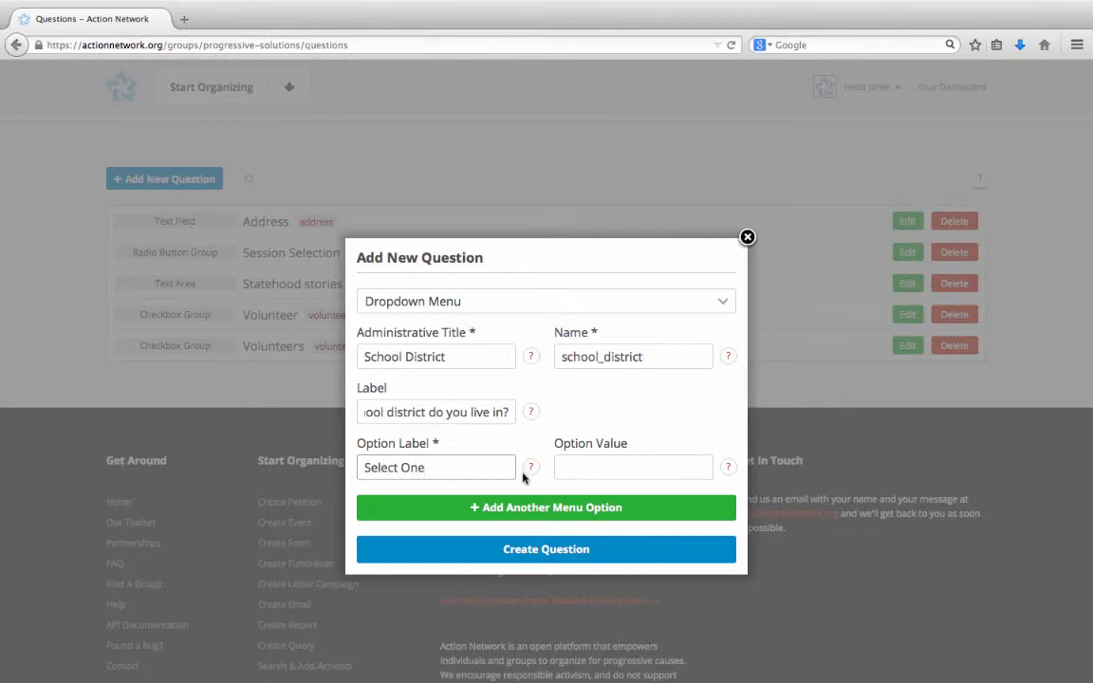
Step: Add a second menu option labelled "Anne Arundel County" with the value "anne_arundel_county"
{"action": "left_click", "coordinate": [518, 508]}
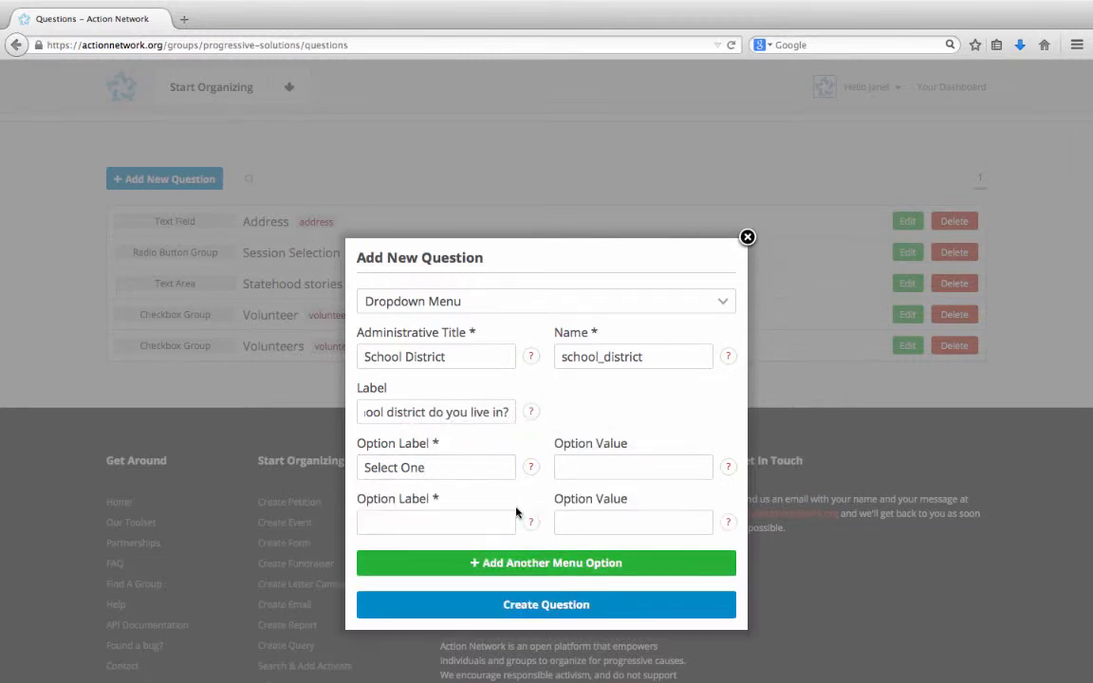
{"action": "left_click", "coordinate": [442, 537]}
{"action": "type", "text": "Ann"}
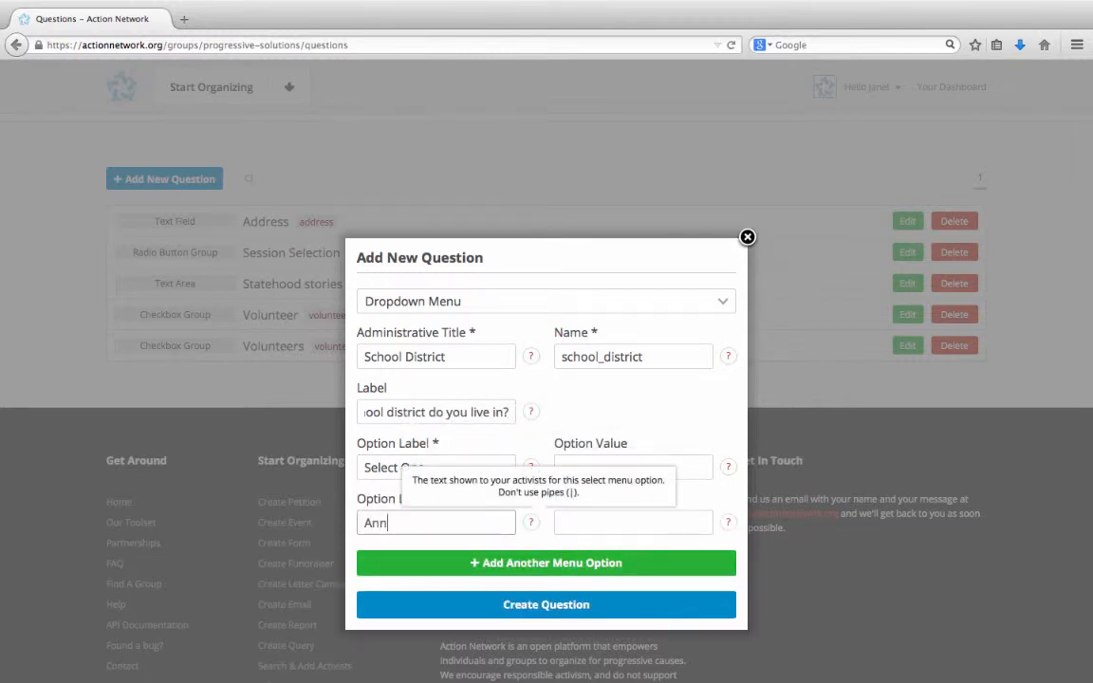
{"action": "type", "text": "e Arundel County"}
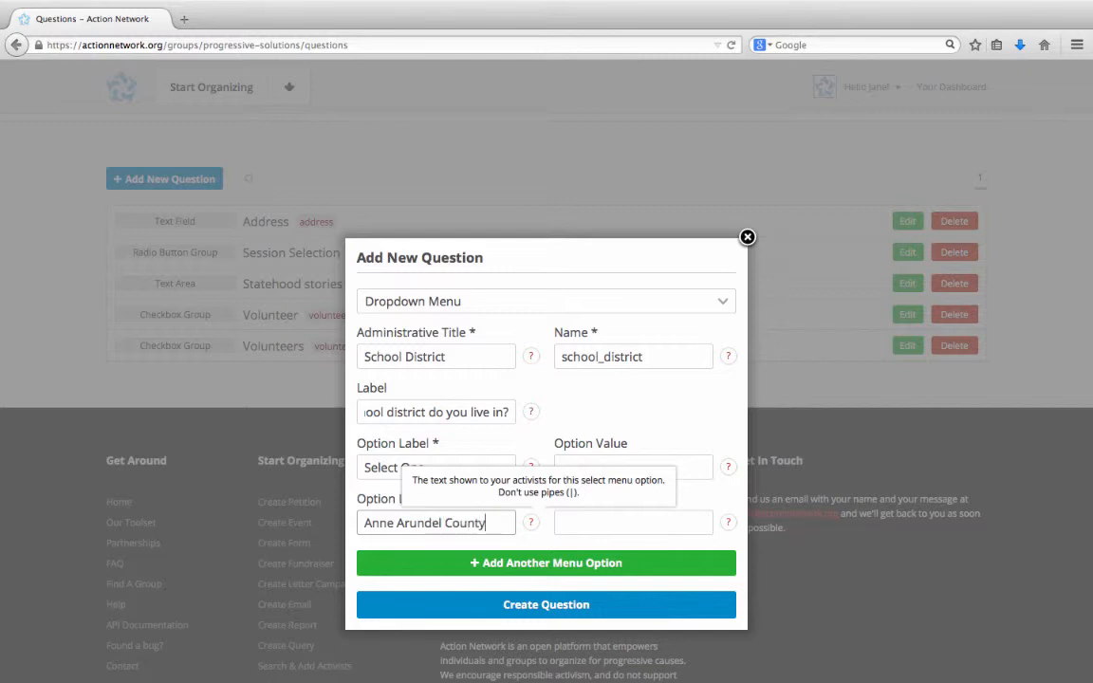
{"action": "key", "text": "Tab"}
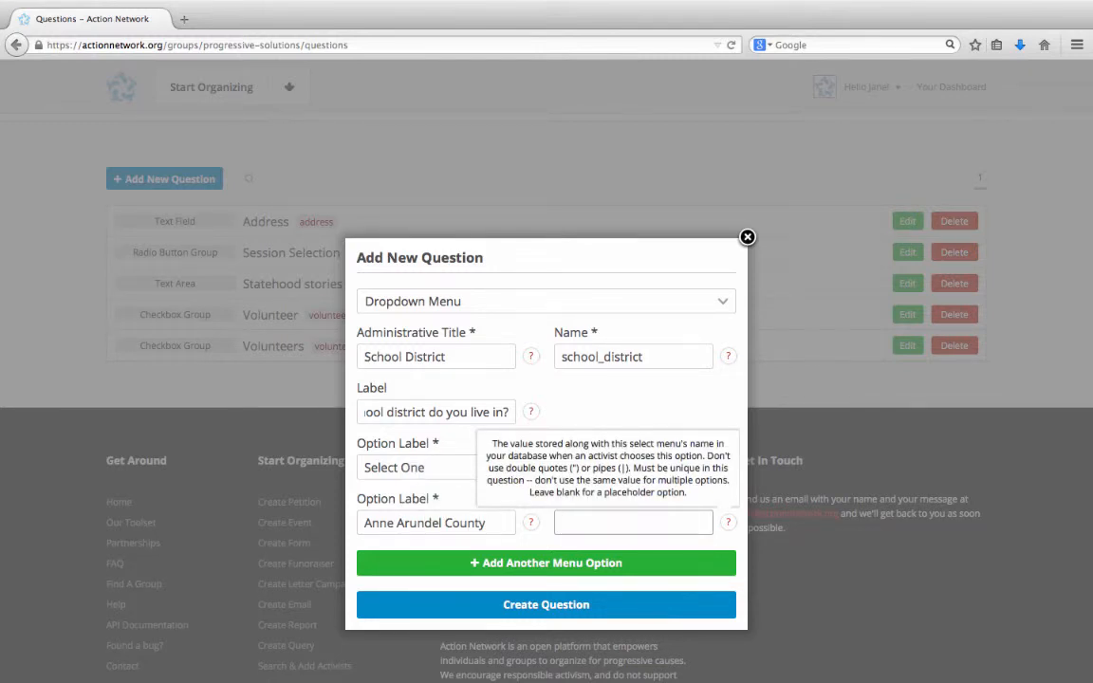
{"action": "type", "text": "anne_arundel_county"}
Step: Add a third menu option labelled "Montgomery County" with the value "montgomery_county", and create the question
{"action": "left_click", "coordinate": [450, 573]}
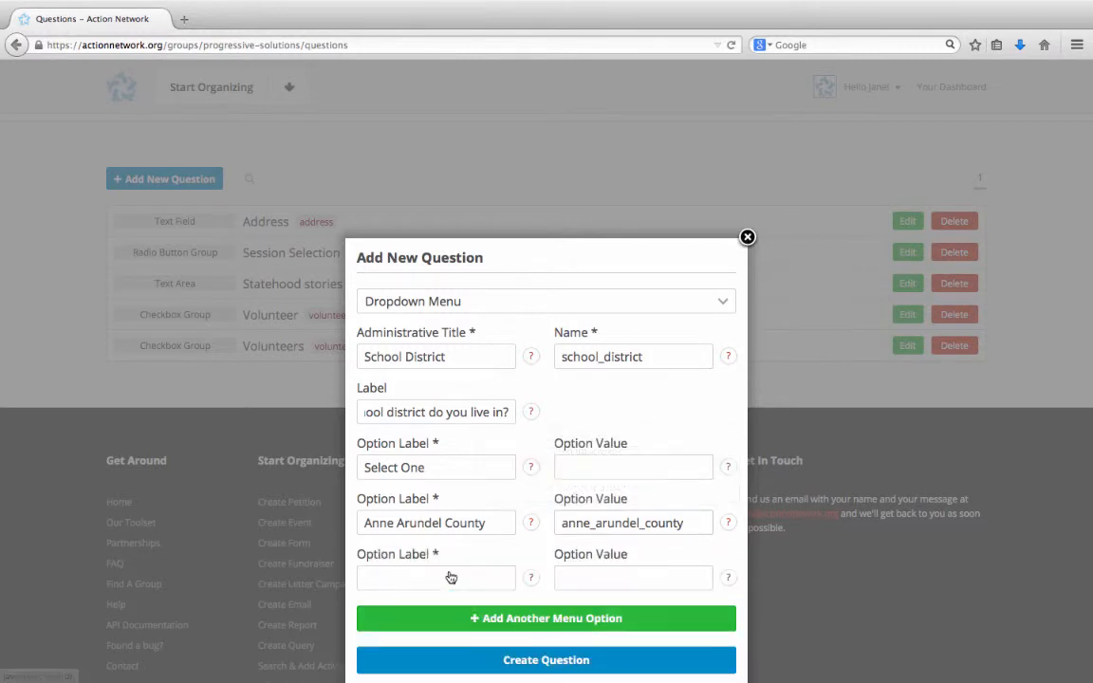
{"action": "type", "text": "Montgom"}
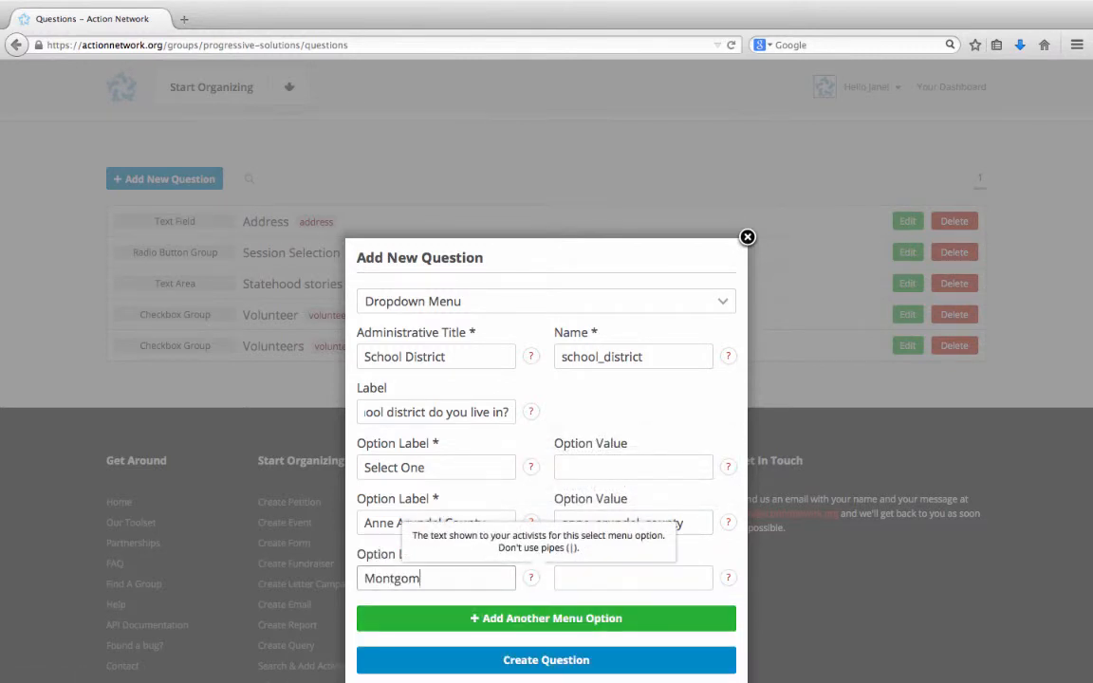
{"action": "type", "text": "ery County"}
{"action": "key", "text": "Tab"}
{"action": "type", "text": "mon"}
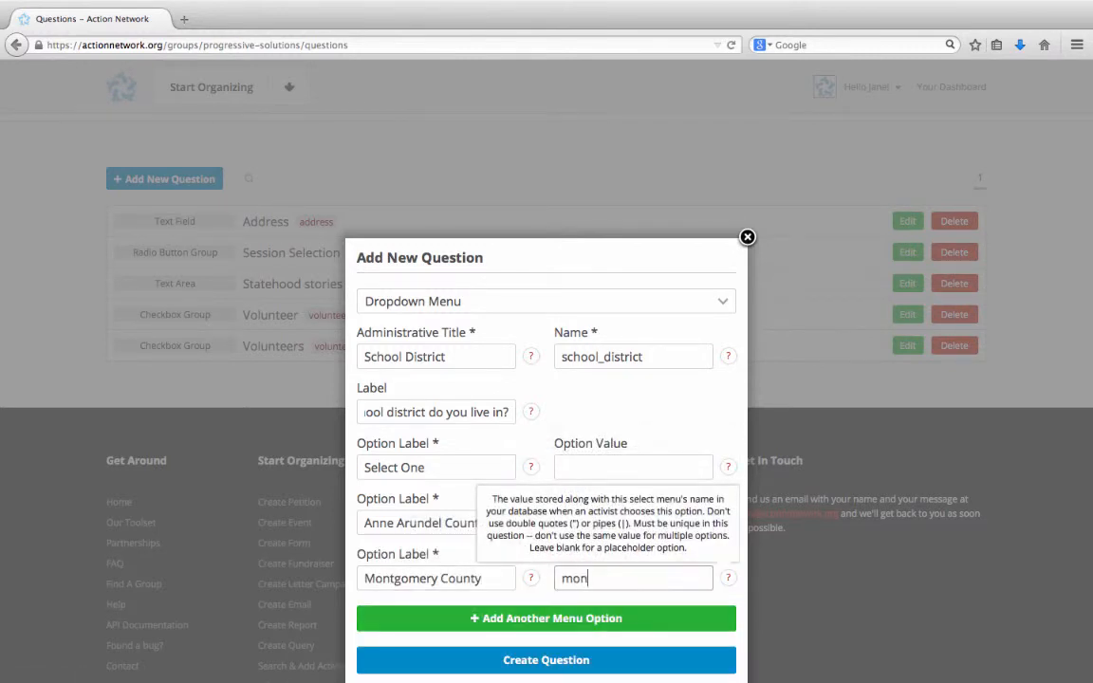
{"action": "type", "text": "tgomery_county"}
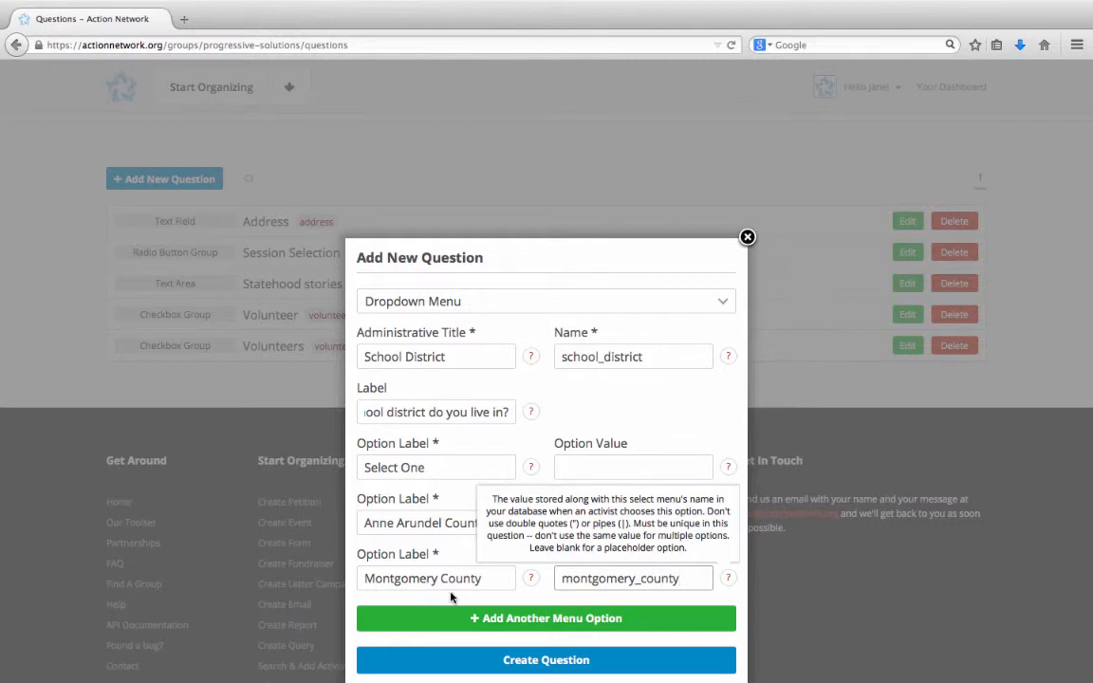
{"action": "scroll", "coordinate": [453, 595], "scroll_direction": "down", "scroll_amount": 1}
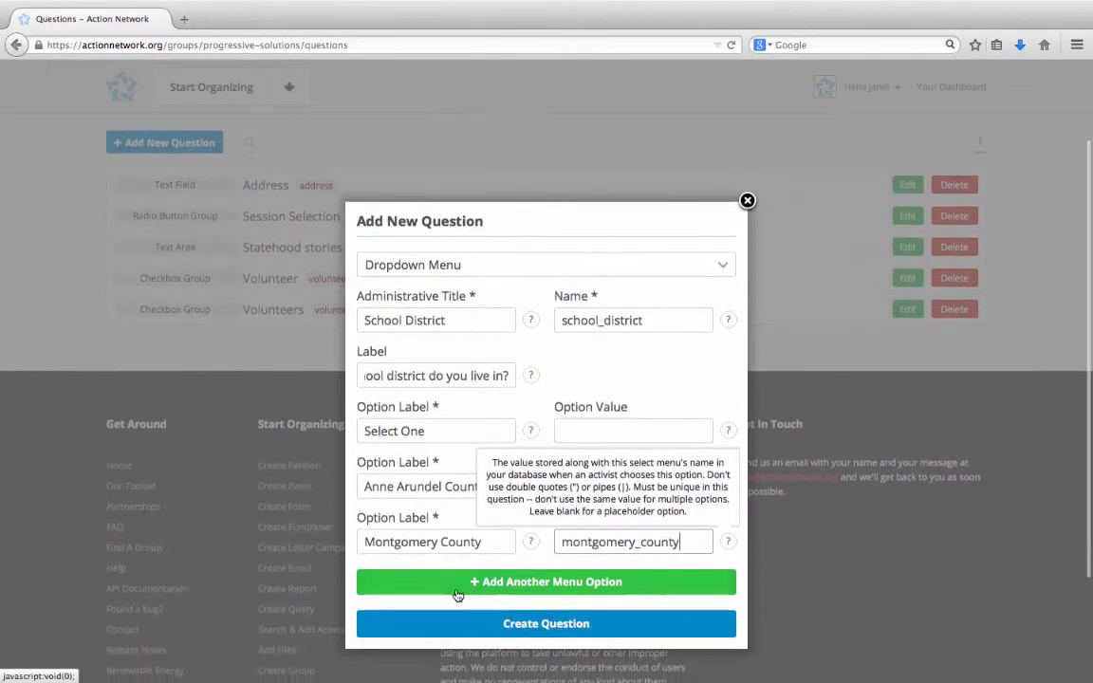
{"action": "left_click", "coordinate": [546, 615]}
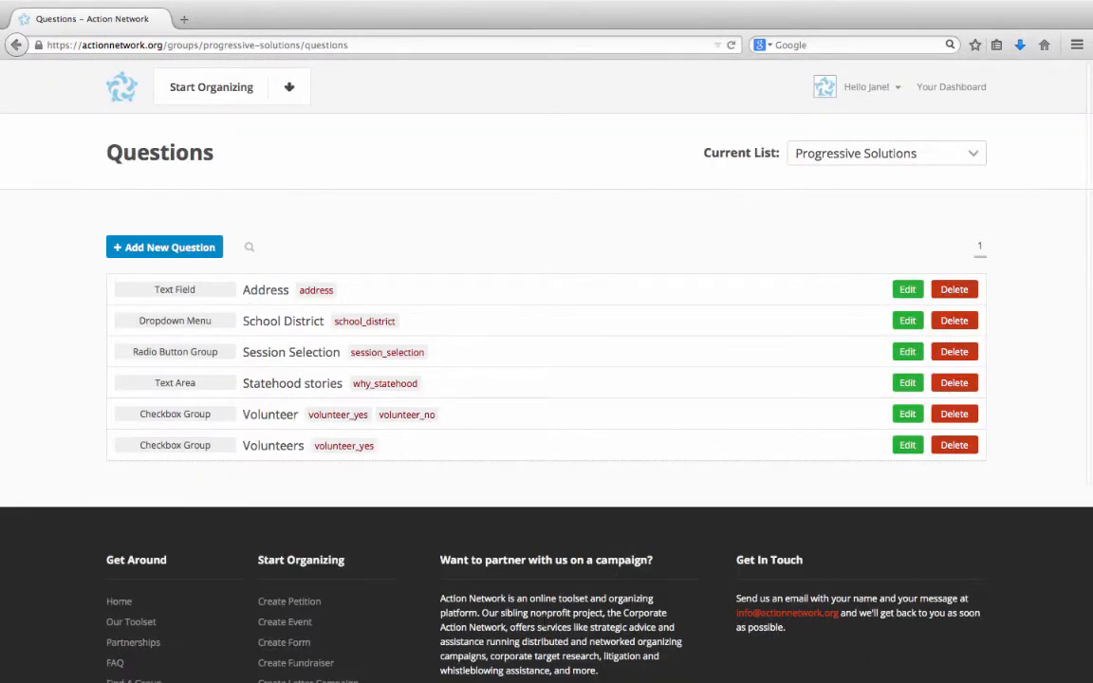